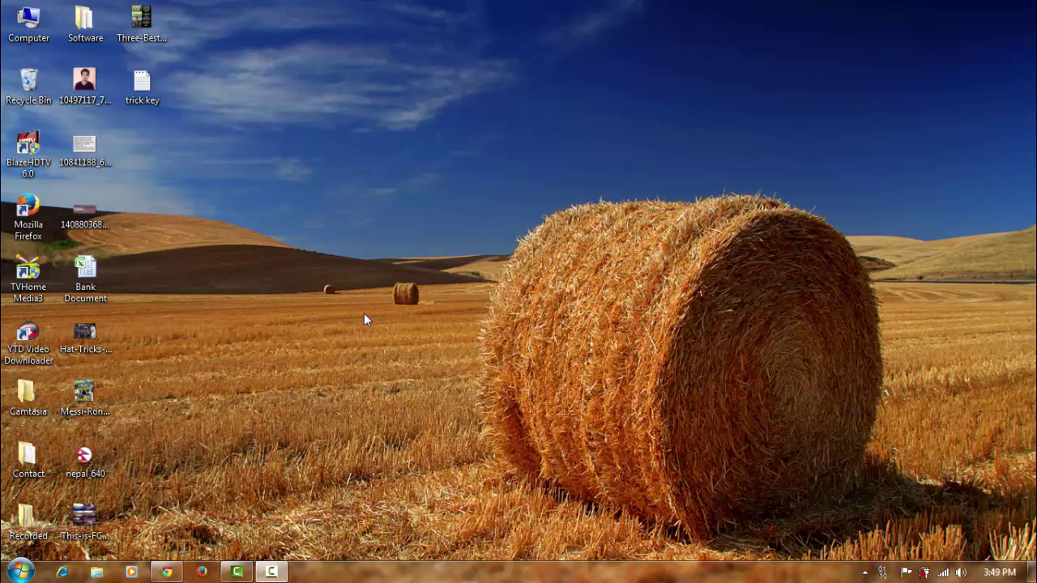
# - Switch to Chrome and go to paypal.com
pyautogui.click(177, 569)
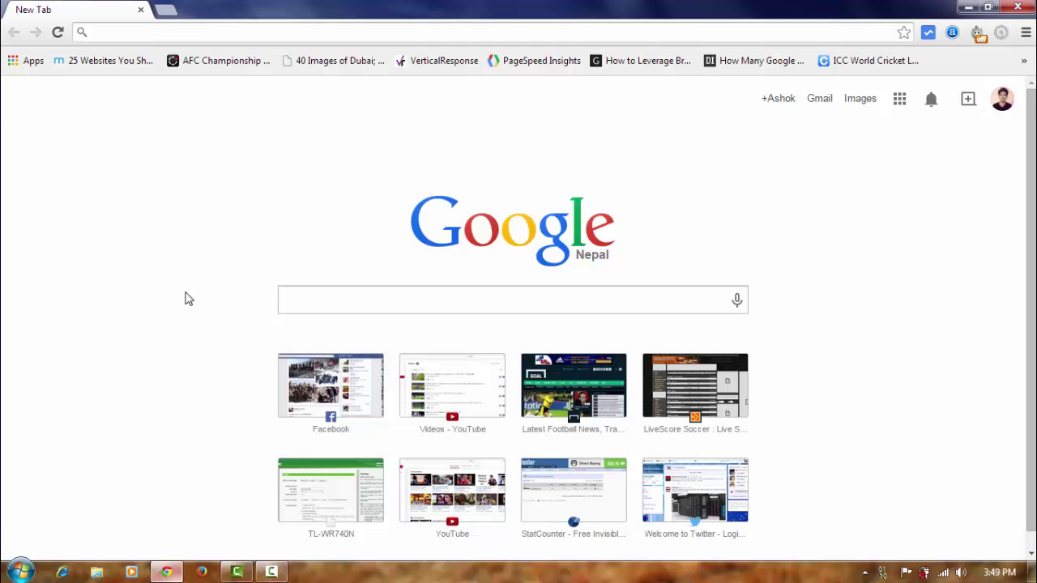
pyautogui.click(171, 33)
pyautogui.write('paypal.com')
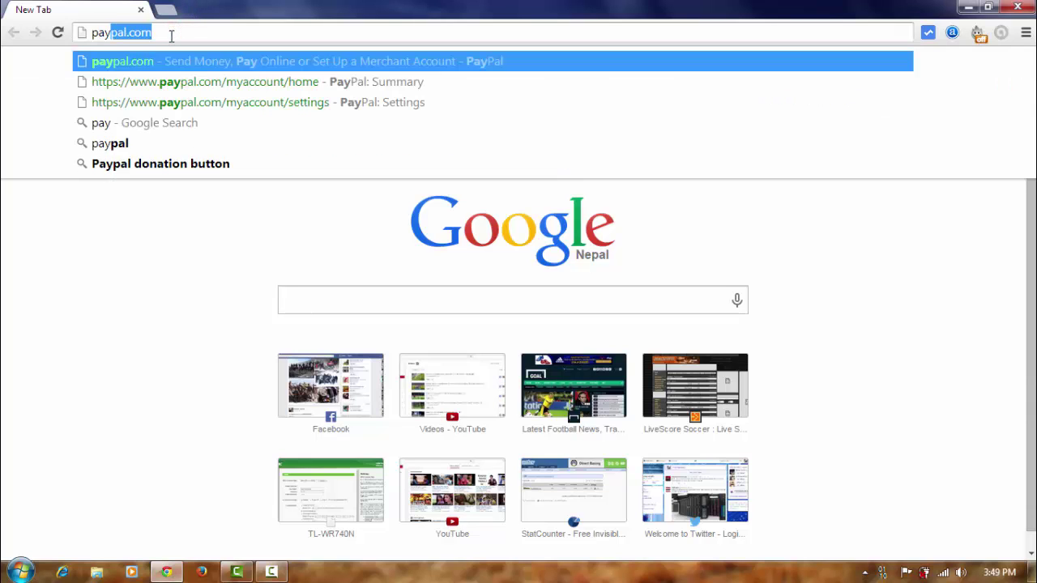
pyautogui.press('Return')
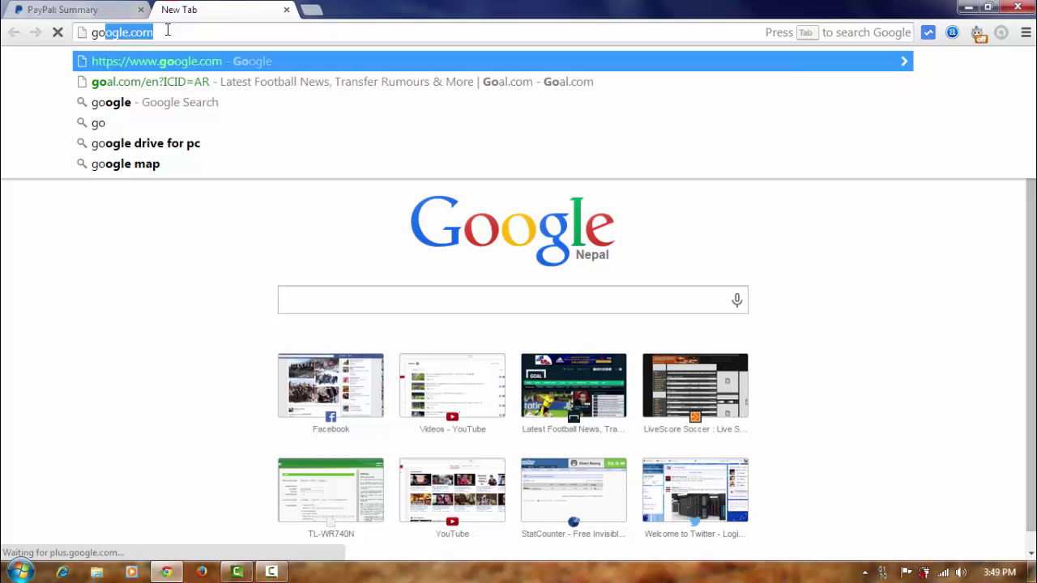
# - Load google.com in the second browser tab and look over the PayPal account summary page
pyautogui.press('Return')
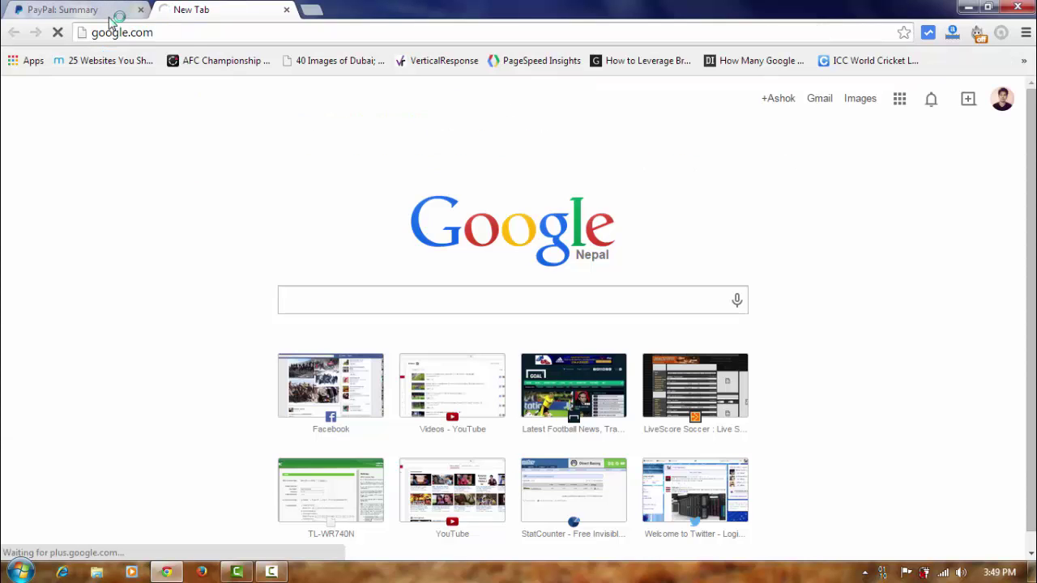
pyautogui.click(109, 16)
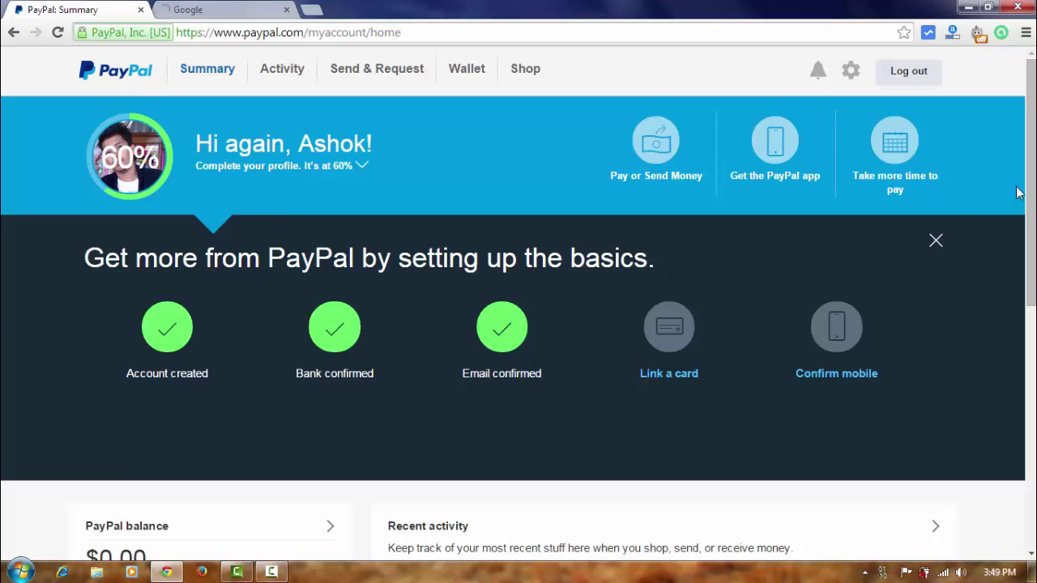
pyautogui.scroll(-1, 518, 243)
pyautogui.scroll(1, 518, 243)
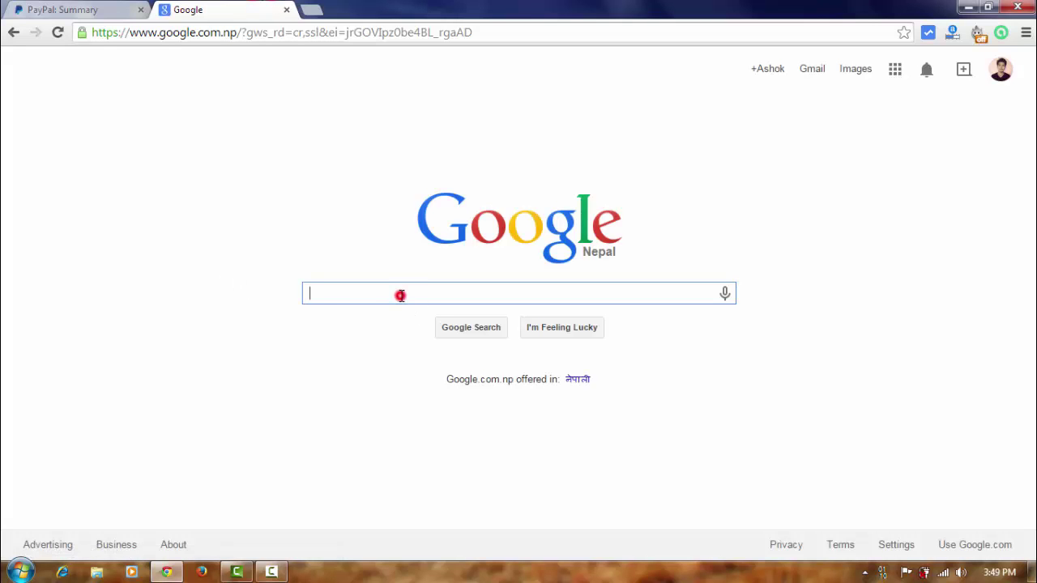
# - Search Google for "create a paypal donation button"
pyautogui.write('creat')
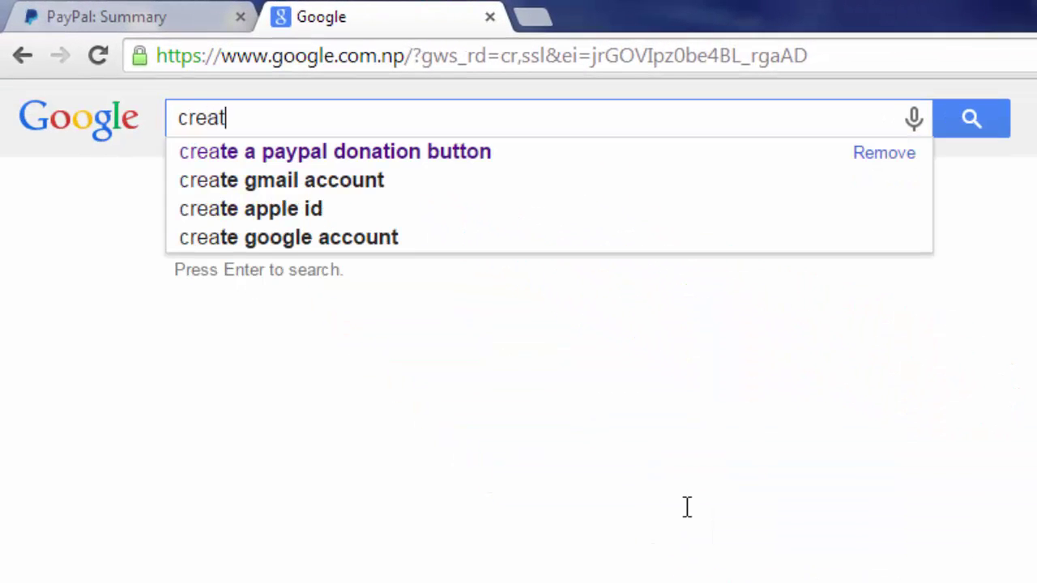
pyautogui.write('e a pa')
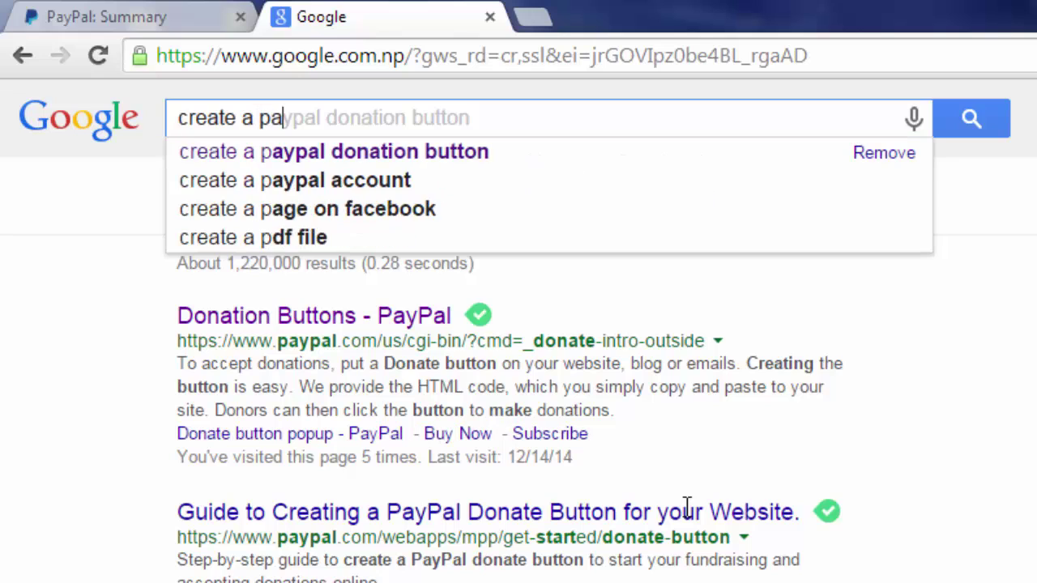
pyautogui.write('ypal d')
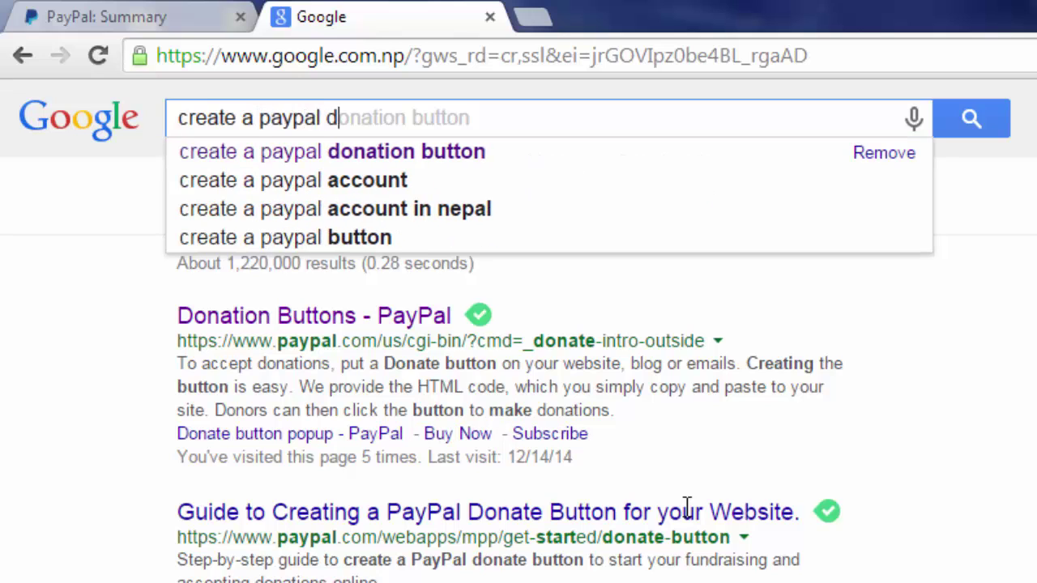
pyautogui.write('onation ')
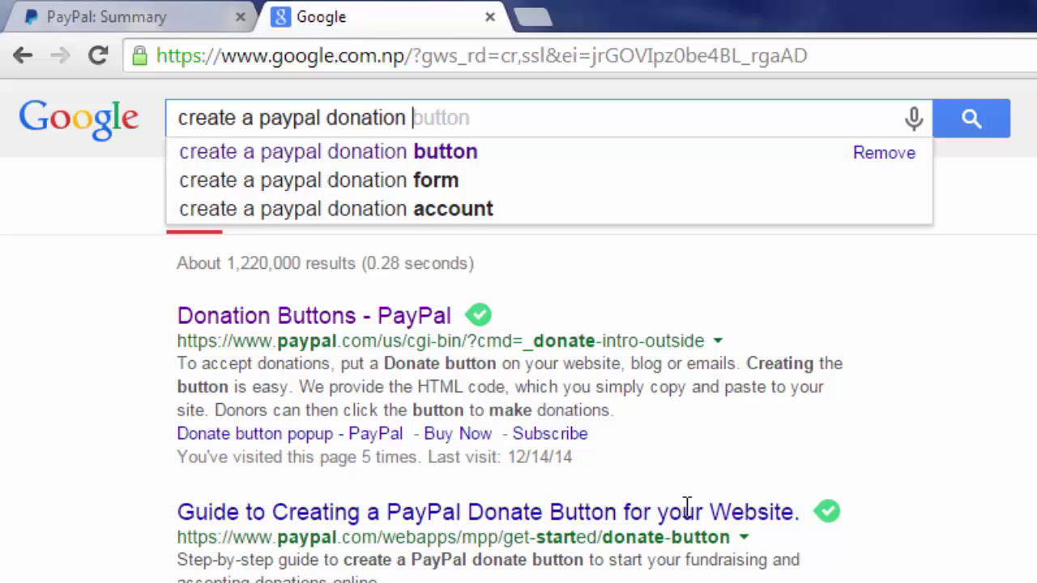
pyautogui.write('butt')
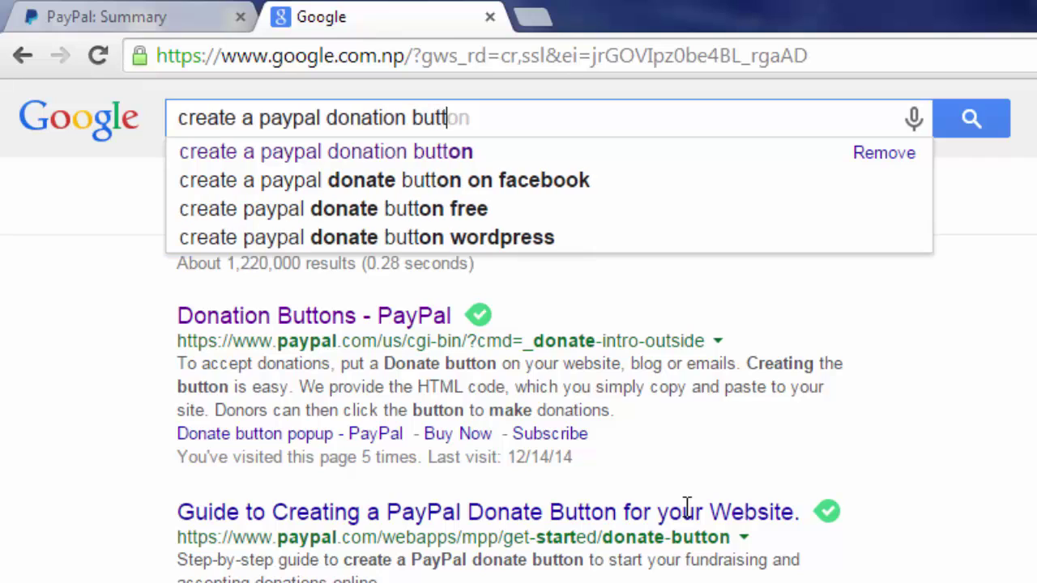
pyautogui.write('on')
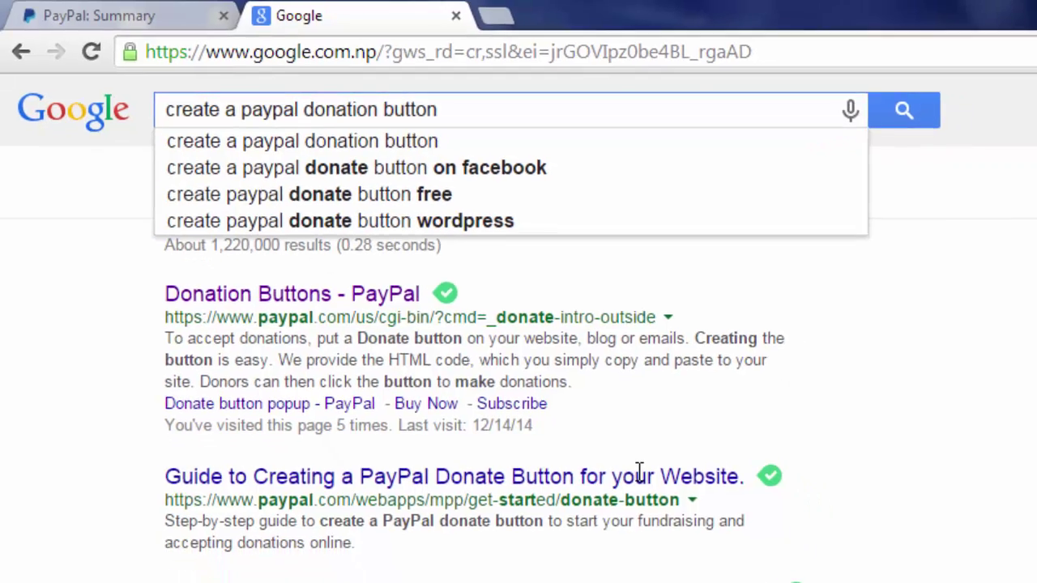
pyautogui.press('Return')
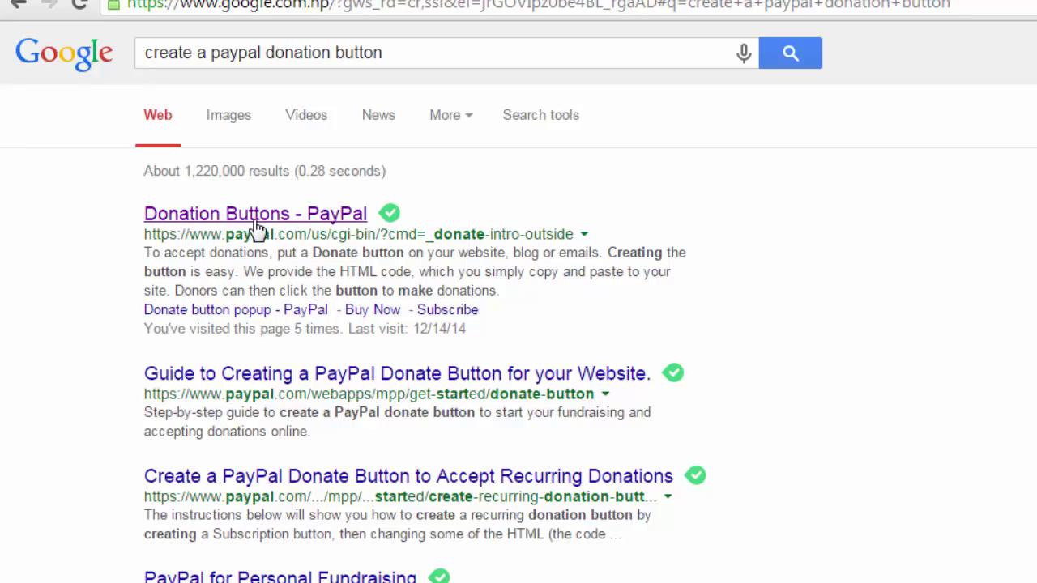
# - Open the "Donation Buttons - PayPal" result and start creating a donation button from that page
pyautogui.click(301, 221)
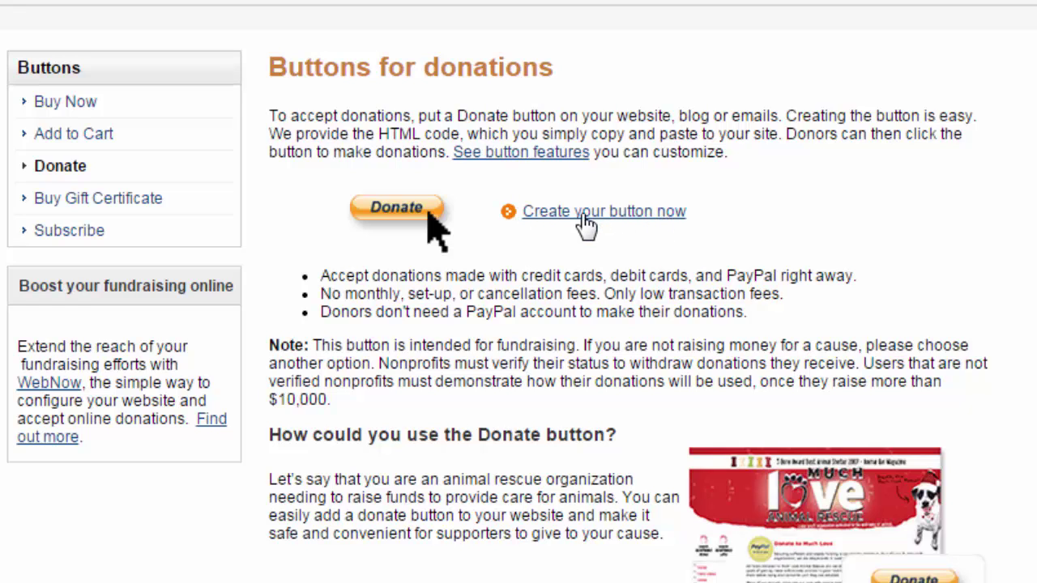
pyautogui.click(582, 212)
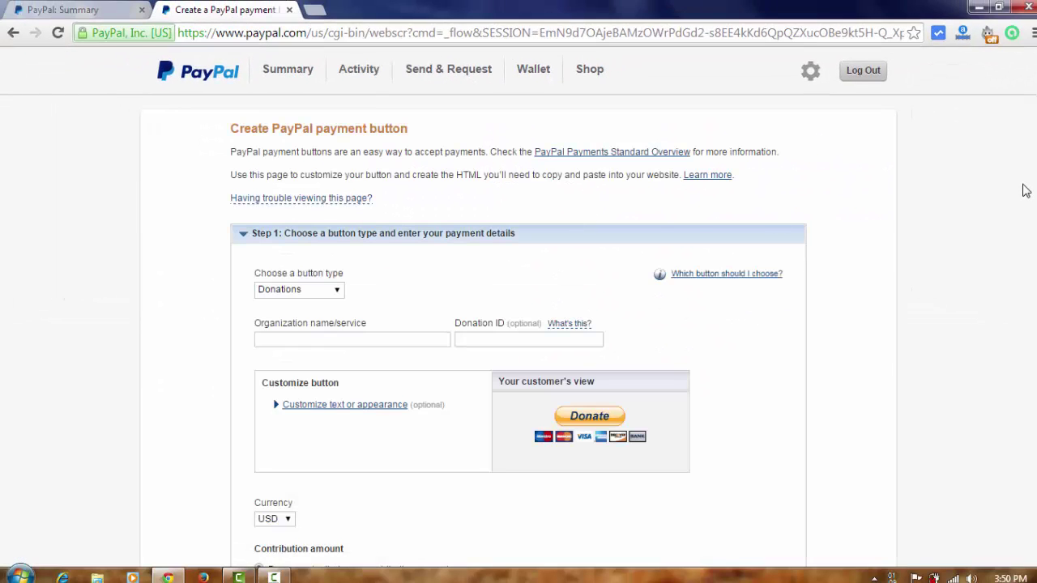
# - Choose Donations as the button type and enter "Solve in Web" as the organization name/service
pyautogui.scroll(-1, 404, 244)
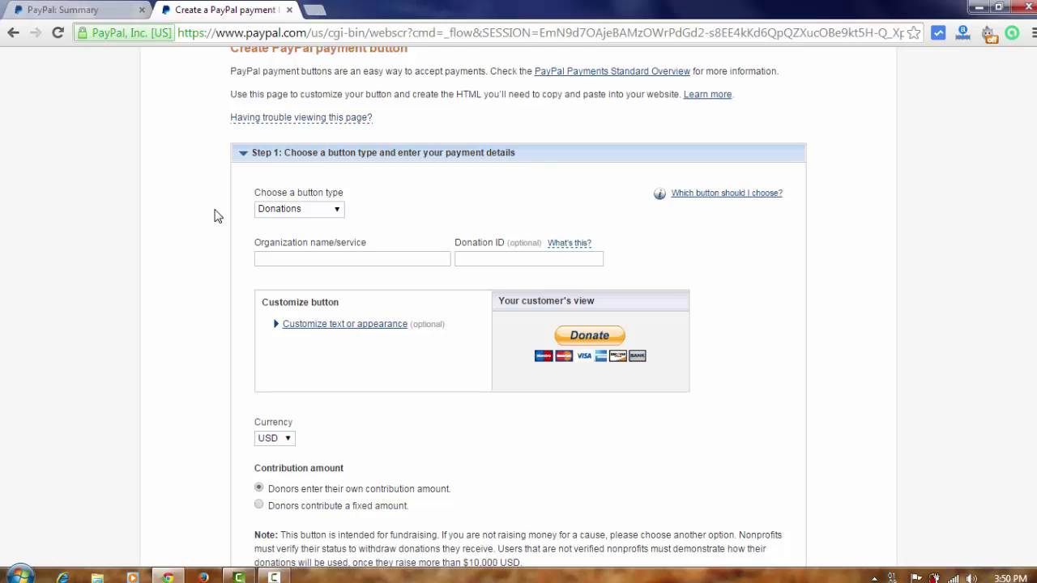
pyautogui.scroll(-1, 215, 216)
pyautogui.scroll(1, 215, 216)
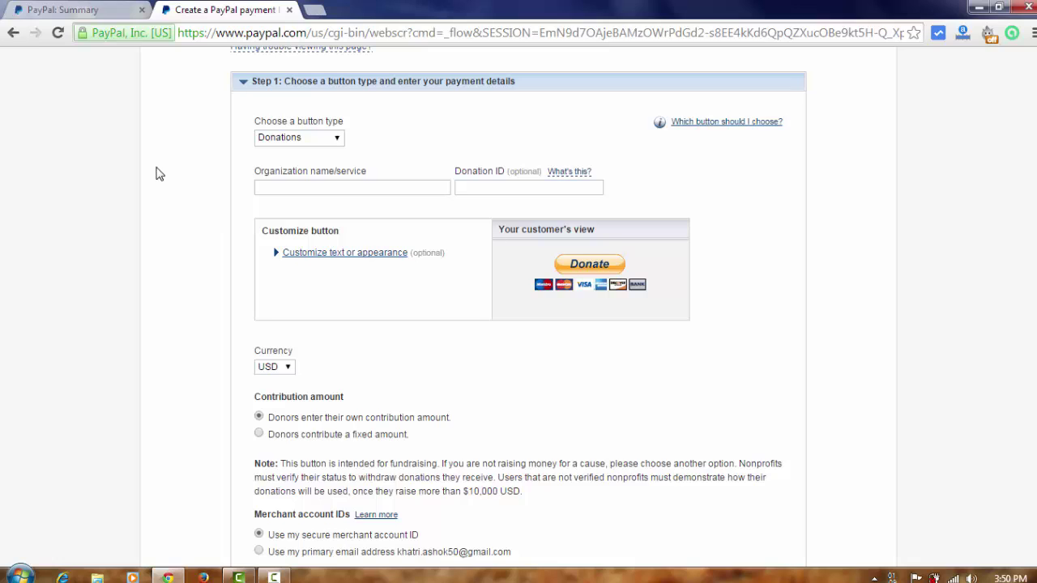
pyautogui.click(323, 136)
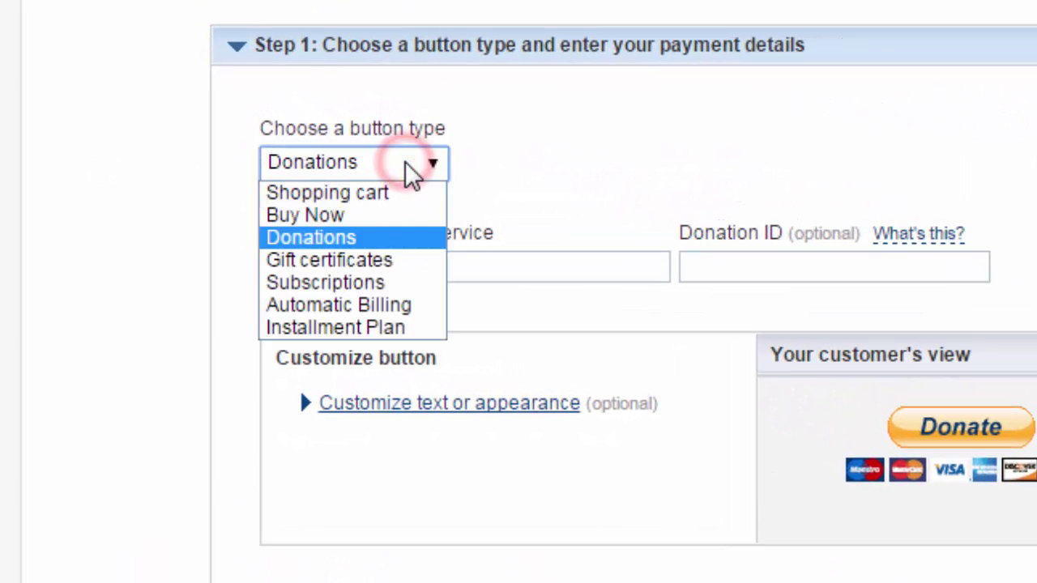
pyautogui.click(321, 235)
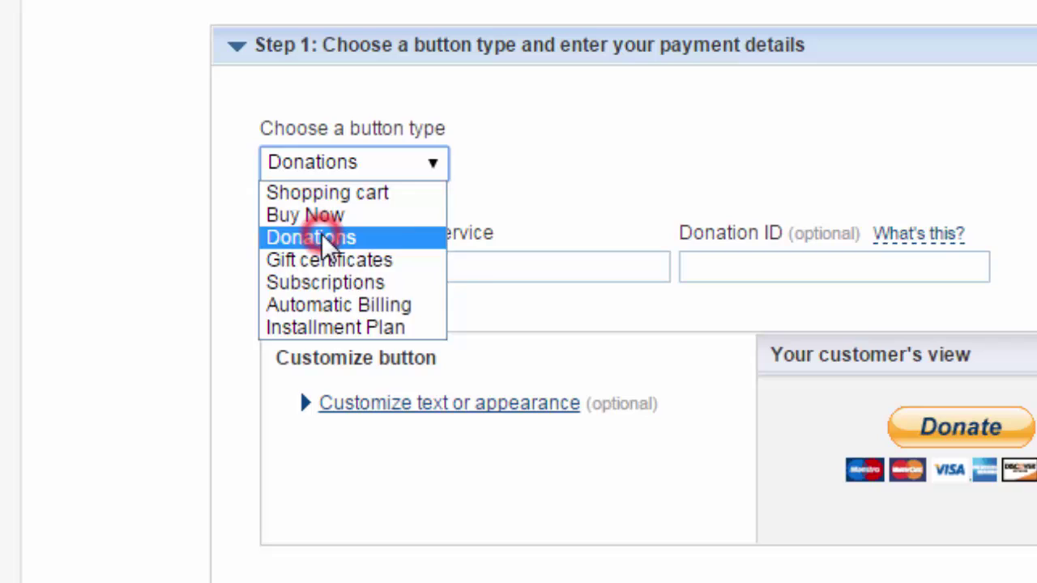
pyautogui.click(355, 261)
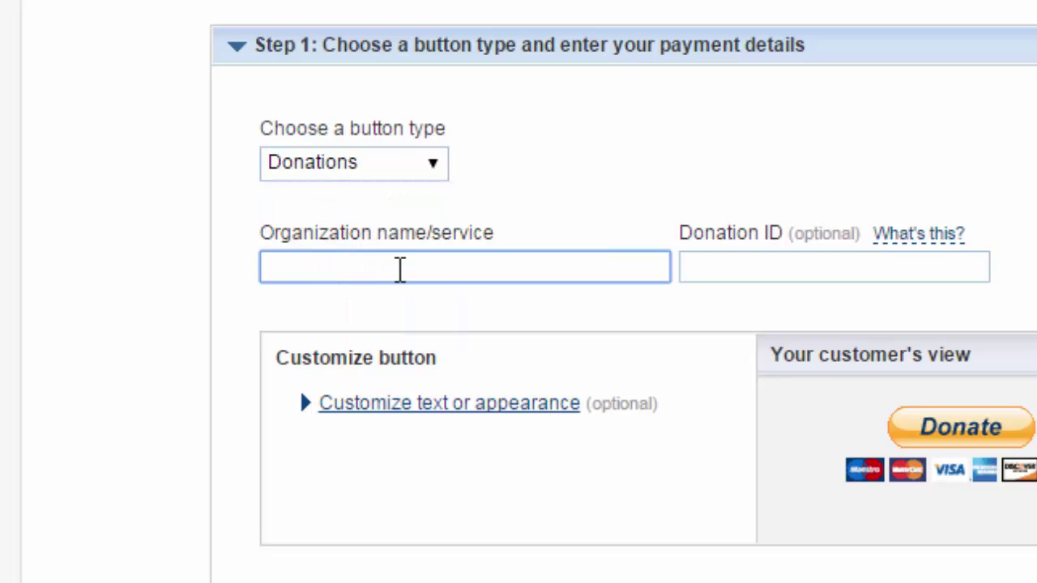
pyautogui.write('Solve in Web')
pyautogui.click(344, 308)
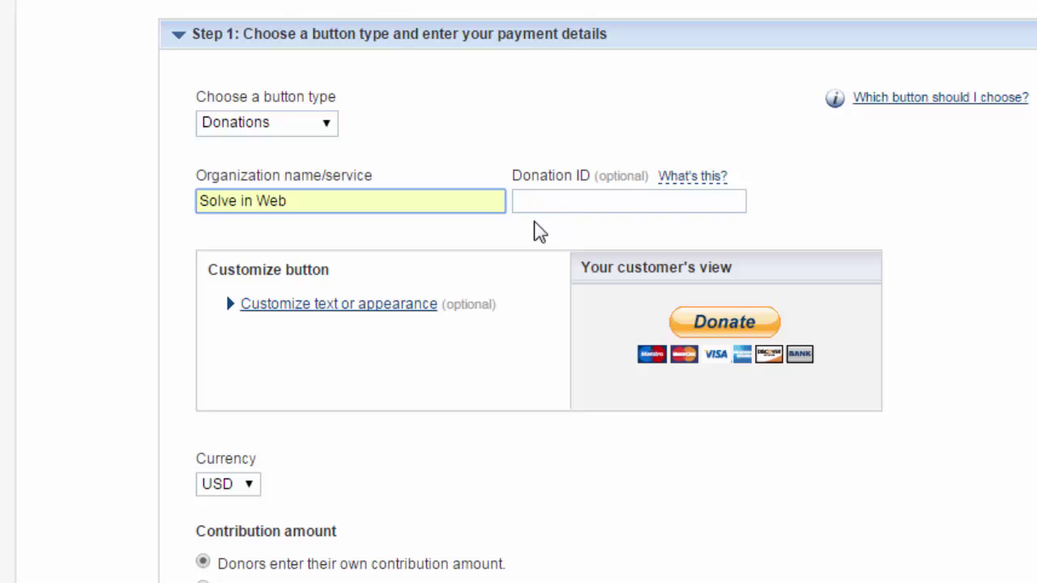
pyautogui.click(548, 201)
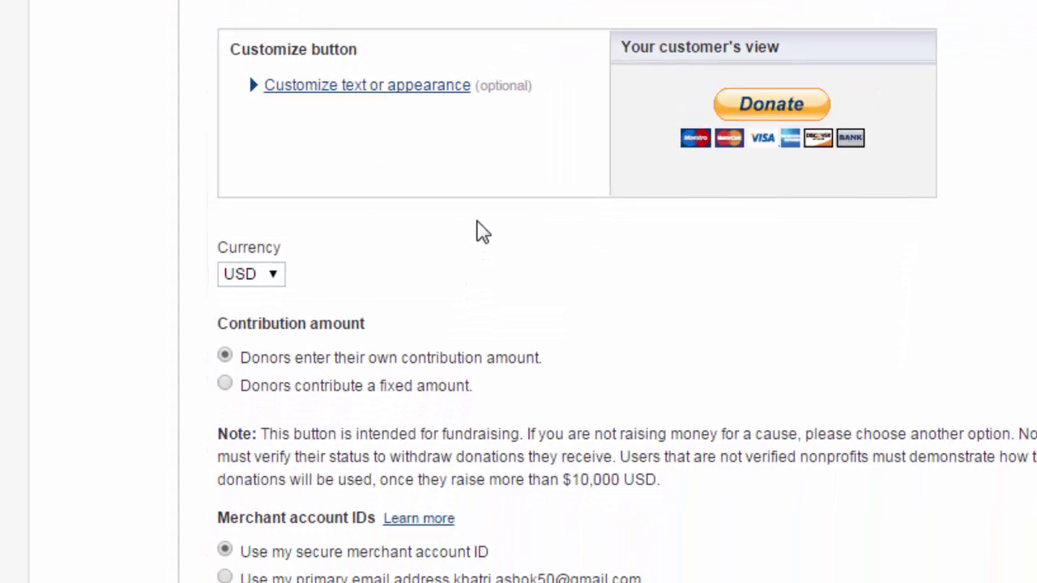
# - Look through the available currencies and choose USD for the donation button
pyautogui.click(505, 365)
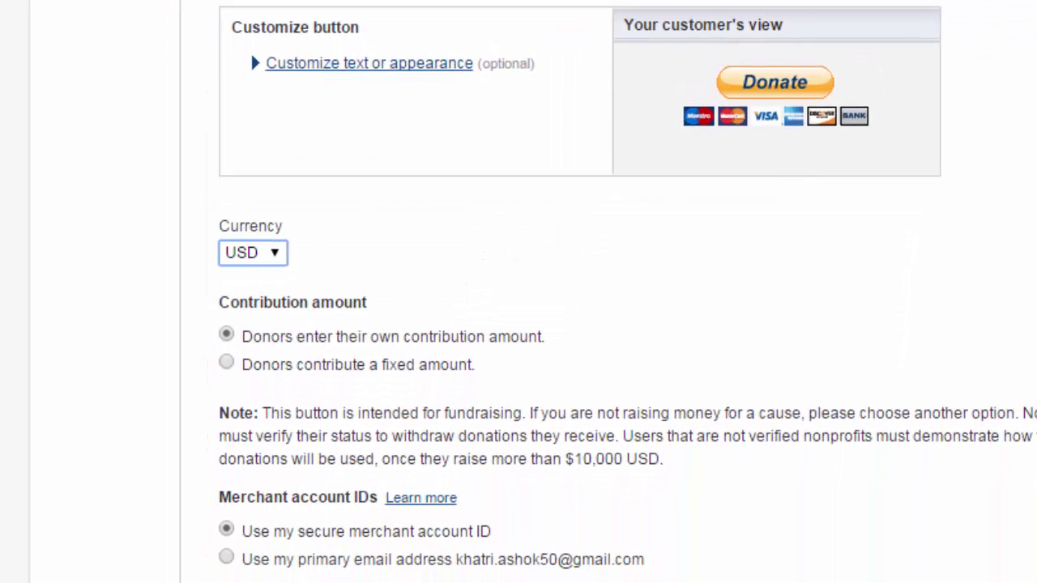
pyautogui.scroll(-2, 486, 291)
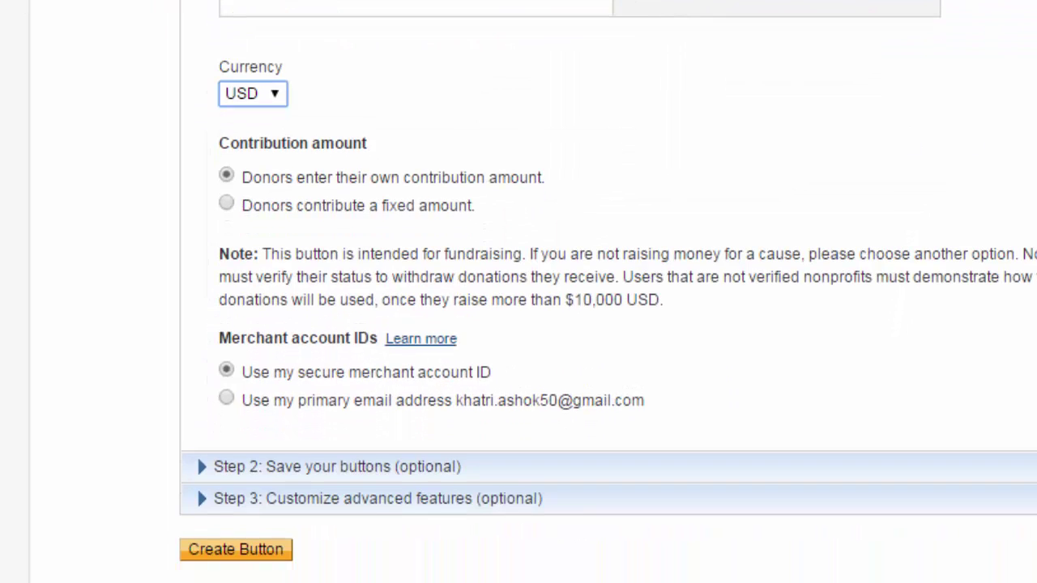
pyautogui.click(275, 95)
pyautogui.moveTo(270, 164); pyautogui.dragTo(267, 140)
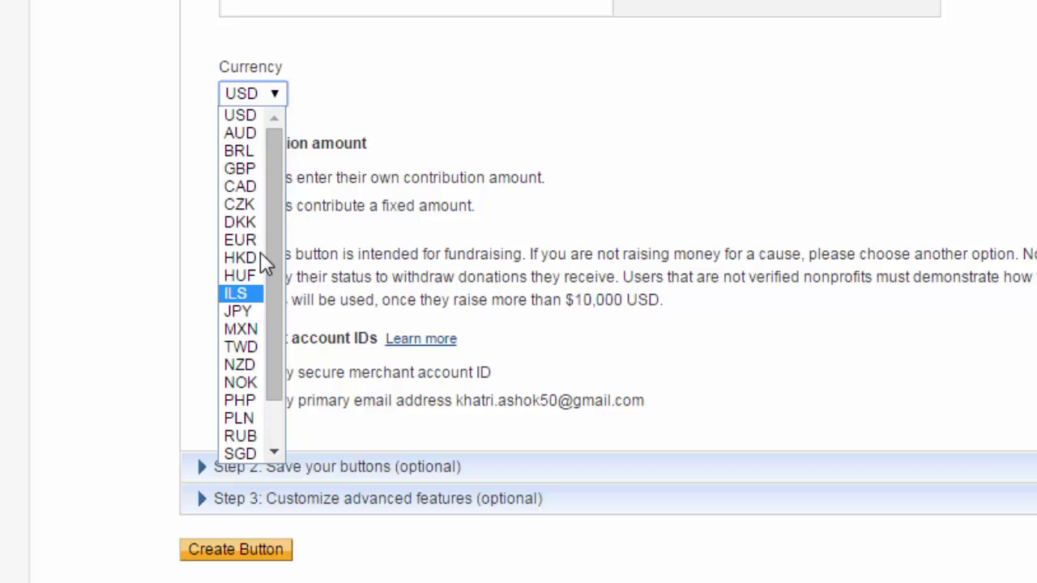
pyautogui.moveTo(279, 174); pyautogui.dragTo(274, 137)
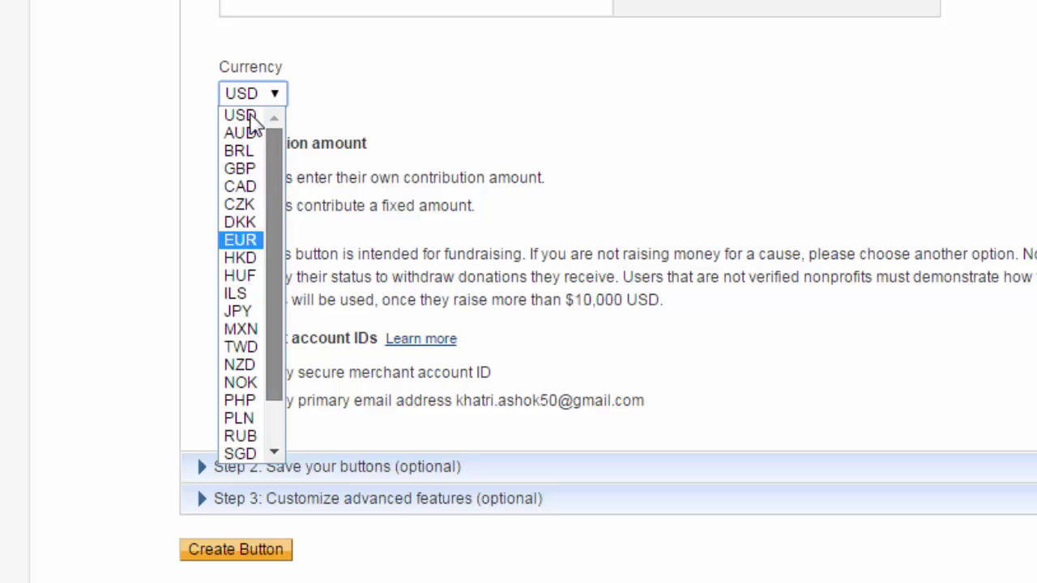
pyautogui.click(248, 113)
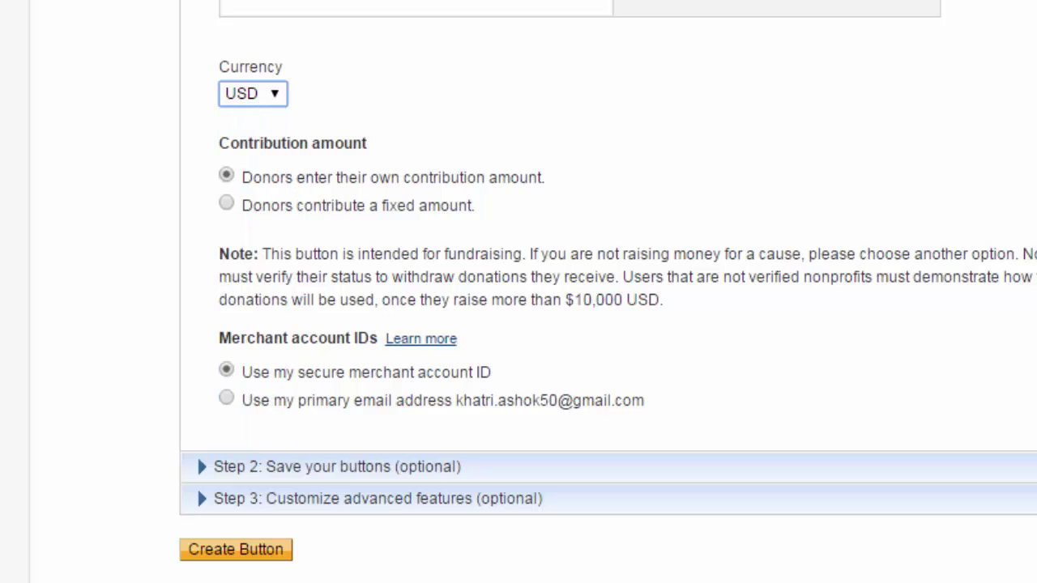
# - Let donors enter their own contribution amount and use the primary email address as the merchant account ID
pyautogui.scroll(-2, 518, 291)
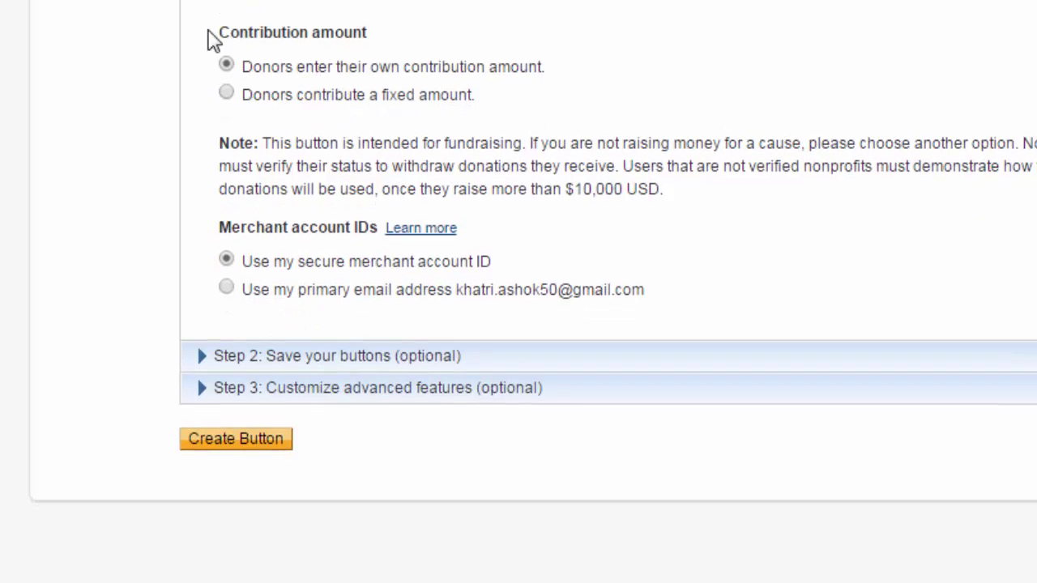
pyautogui.click(226, 94)
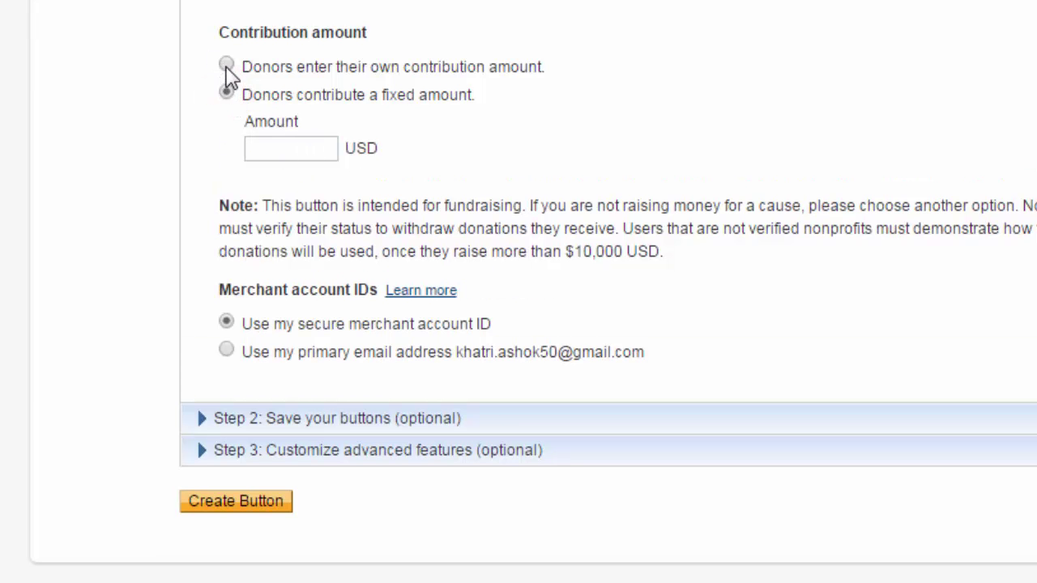
pyautogui.click(226, 67)
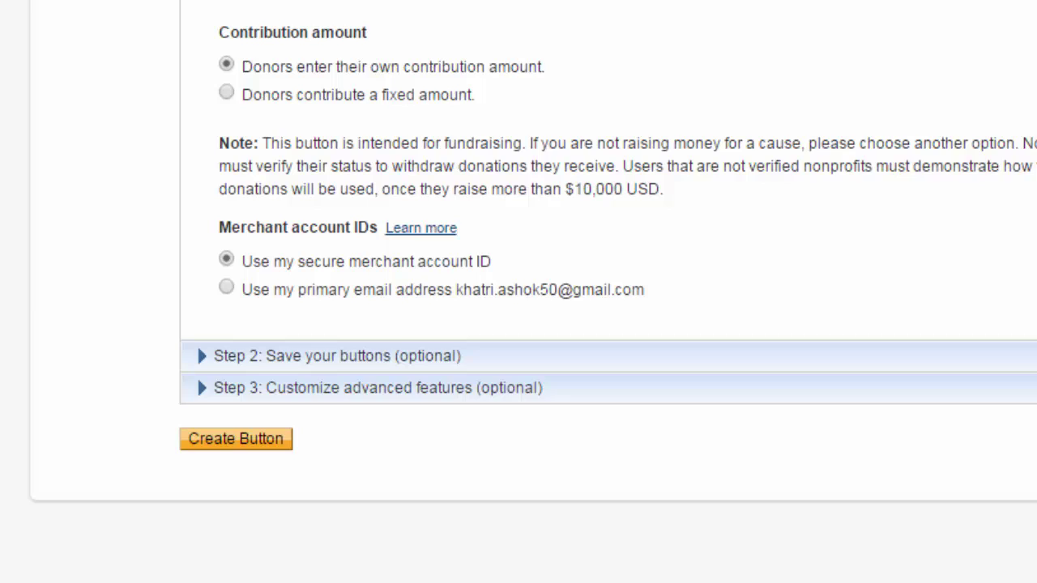
pyautogui.scroll(-1, 518, 259)
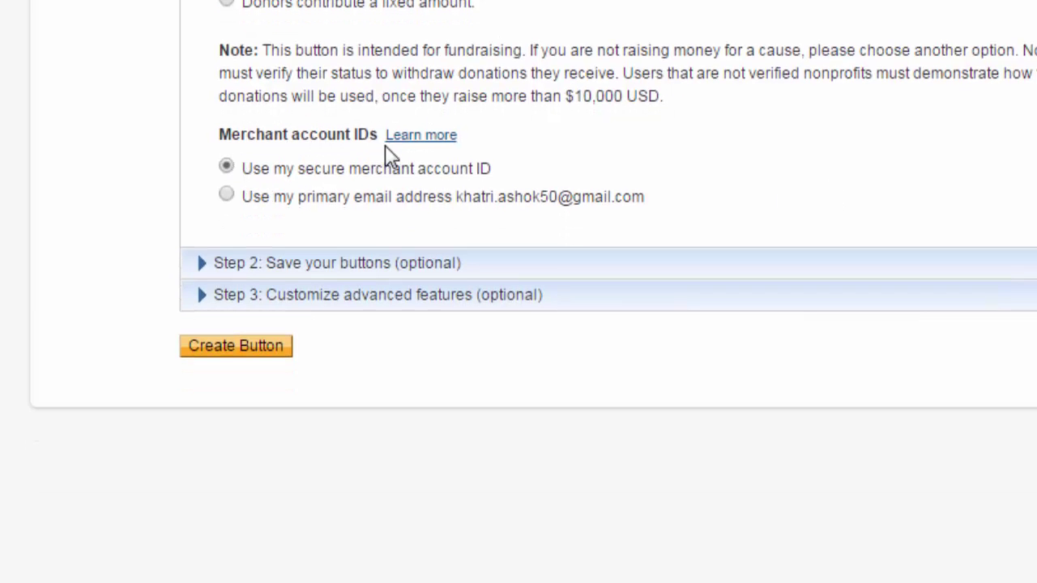
pyautogui.click(226, 197)
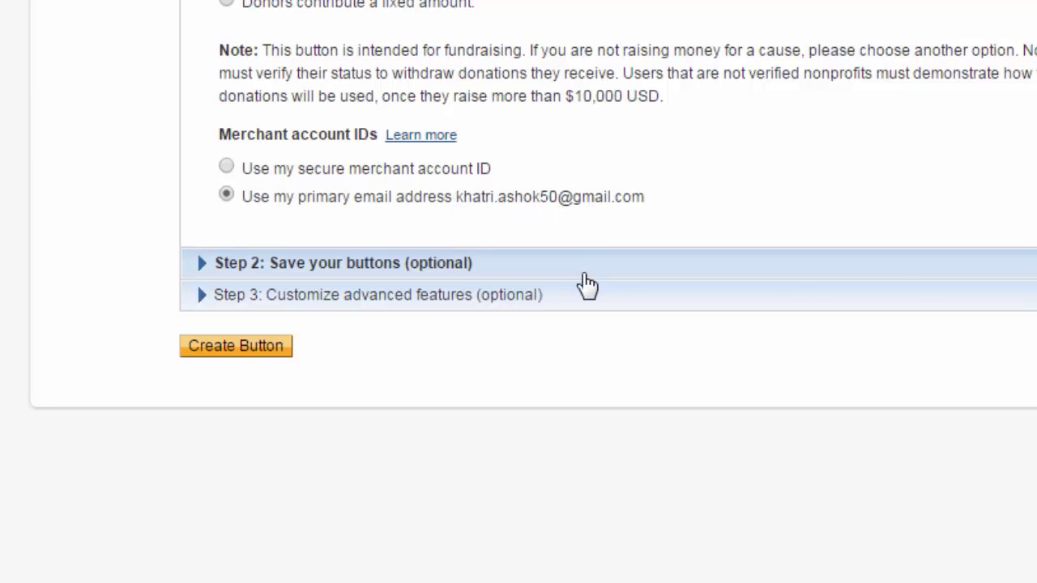
# - Create the donation button and bring its generated website HTML code into view
pyautogui.scroll(-1, 533, 205)
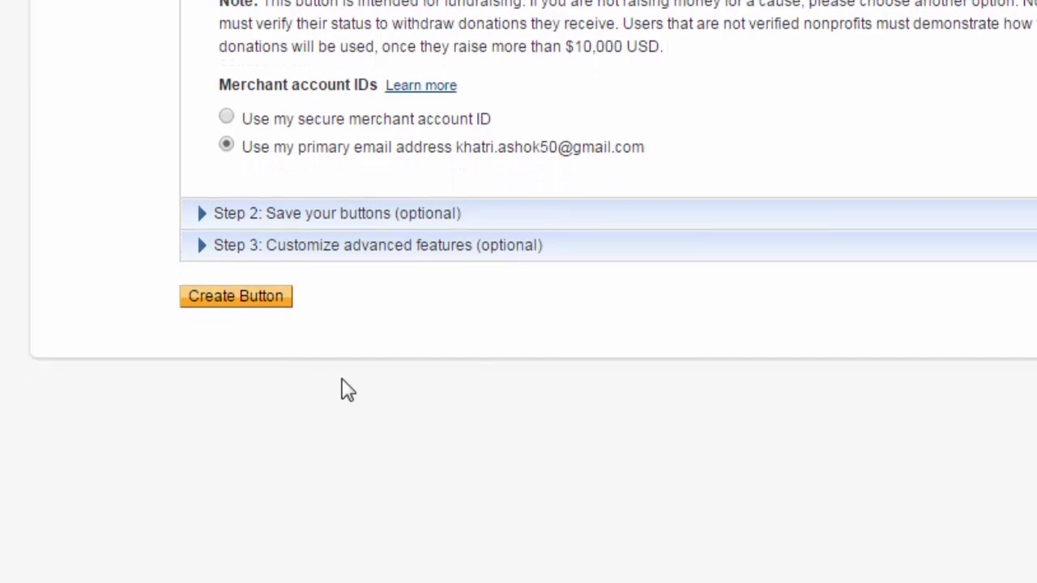
pyautogui.click(208, 299)
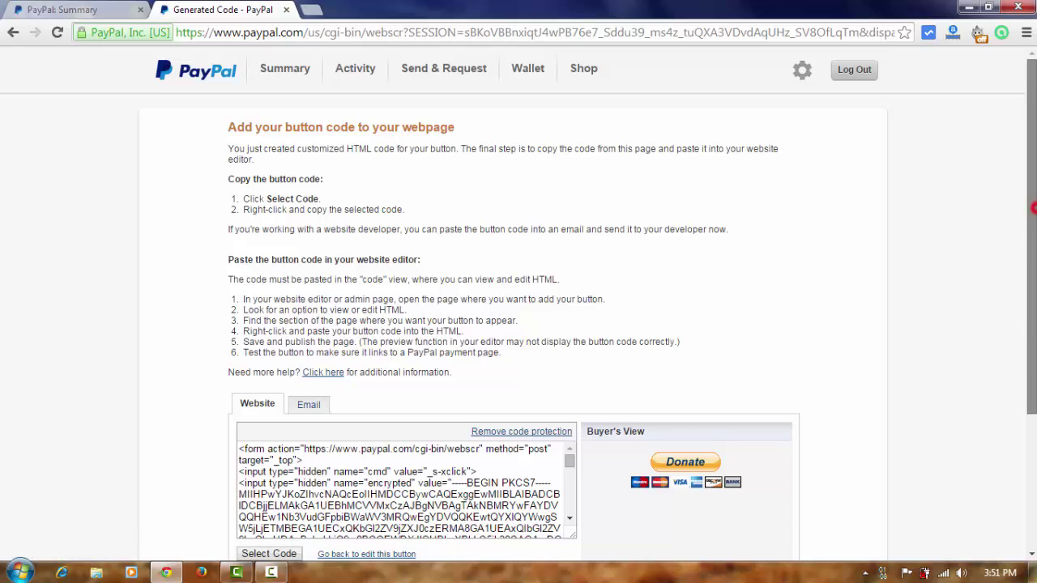
pyautogui.moveTo(1032, 234); pyautogui.dragTo(1032, 292)
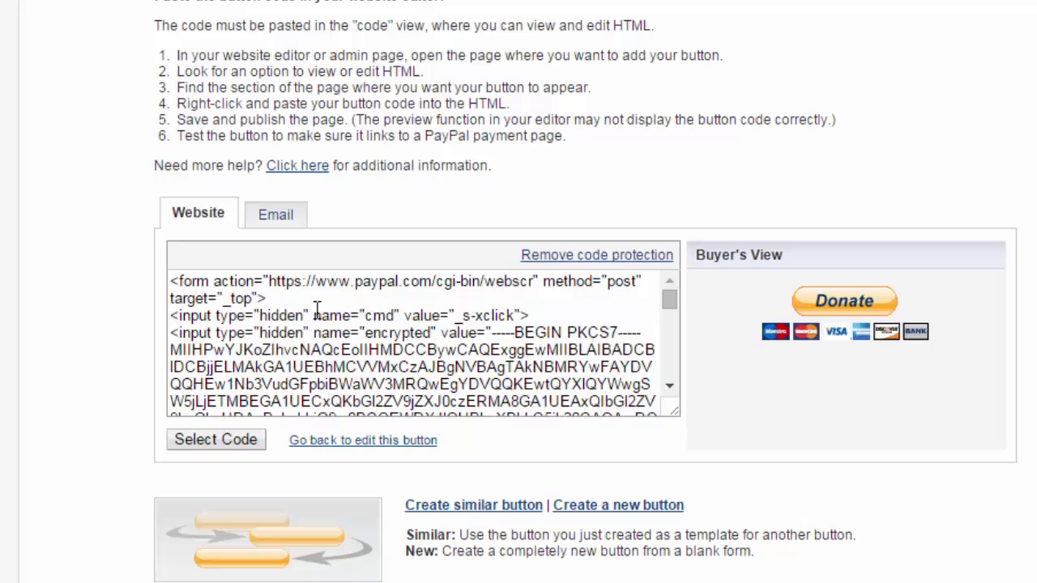
# - Show the email version of the donation button code and copy the whole payment link
pyautogui.click(275, 217)
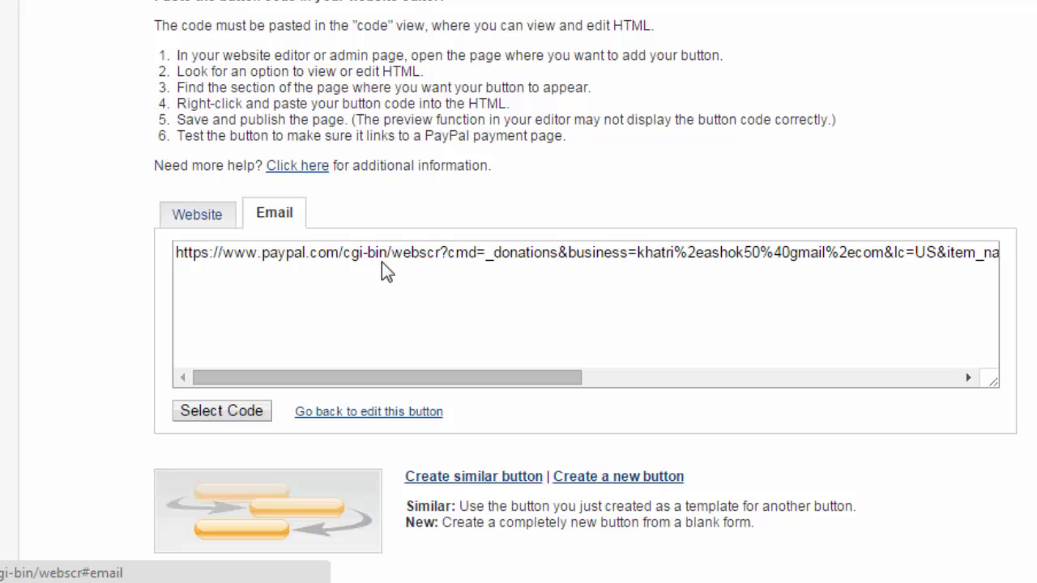
pyautogui.click(484, 264)
pyautogui.click(485, 264)
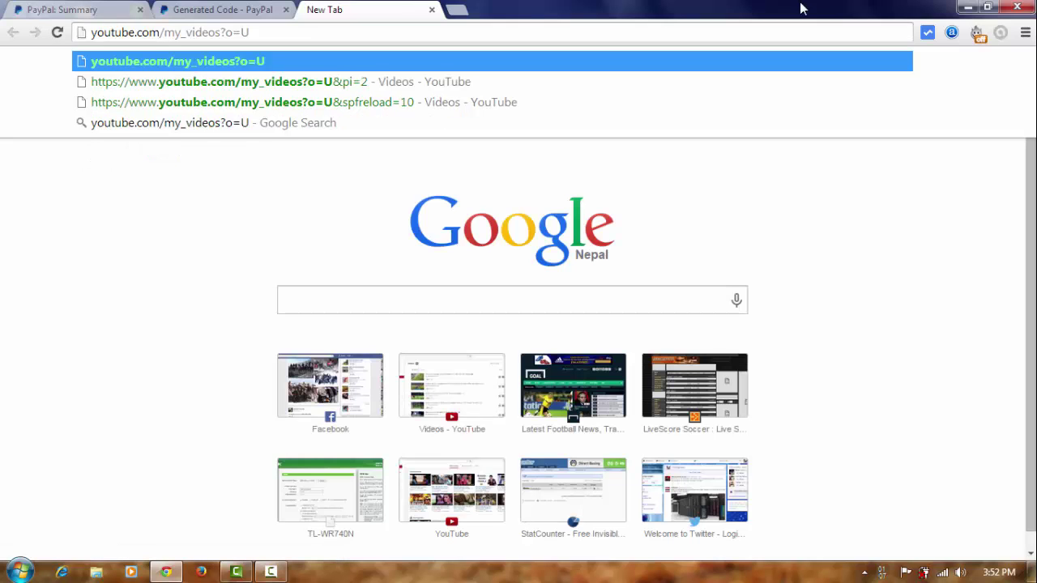
# - Switch to YouTube by loading youtube.com in the new browser tab
pyautogui.hotkey('ctrl', 'a')
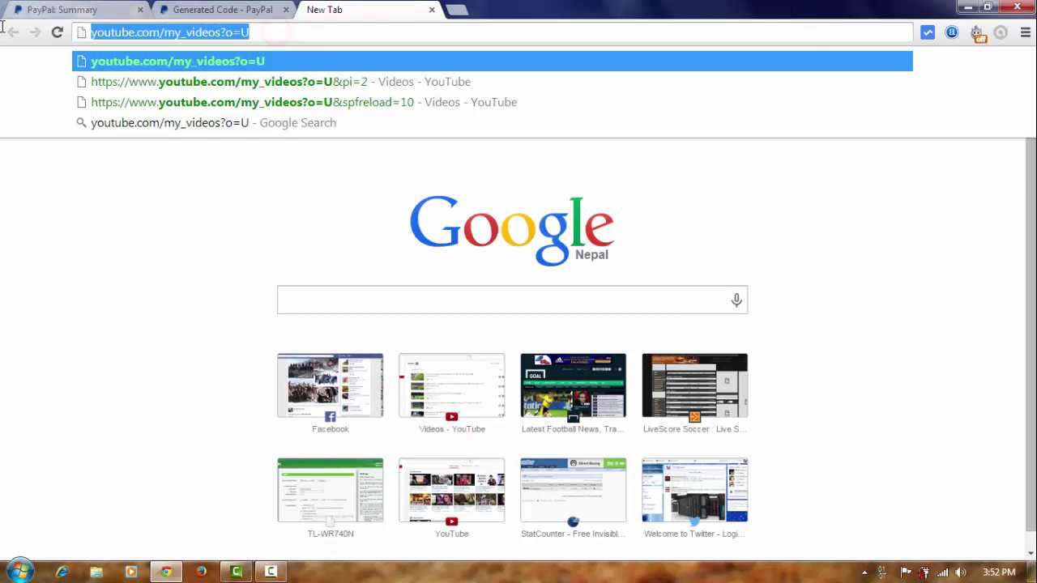
pyautogui.press('BackSpace')
pyautogui.write('tube.com')
pyautogui.press('Return')
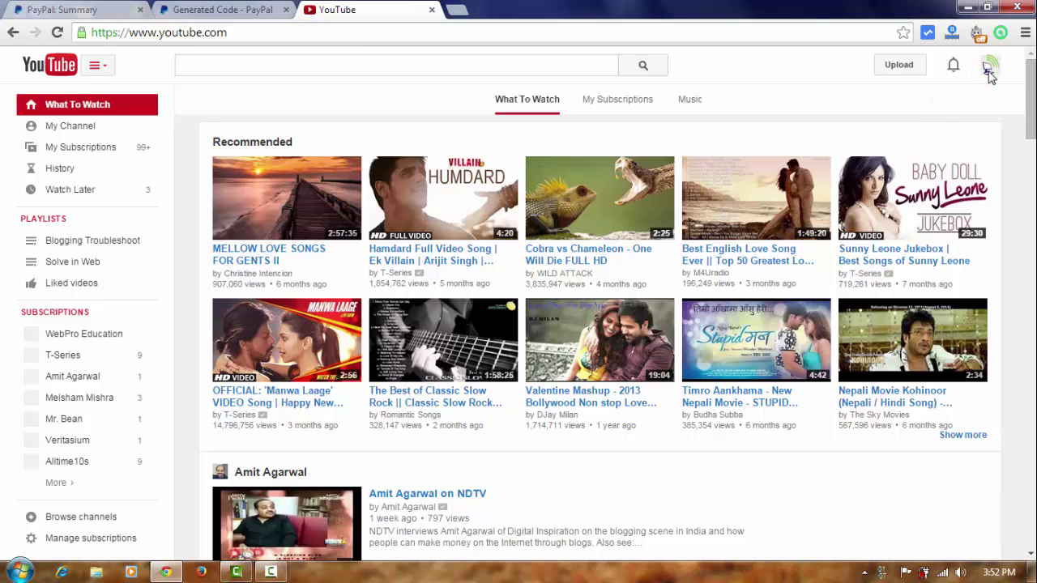
# - Open the Creator Studio of the Solve in Web account and go to its channel page
pyautogui.click(989, 68)
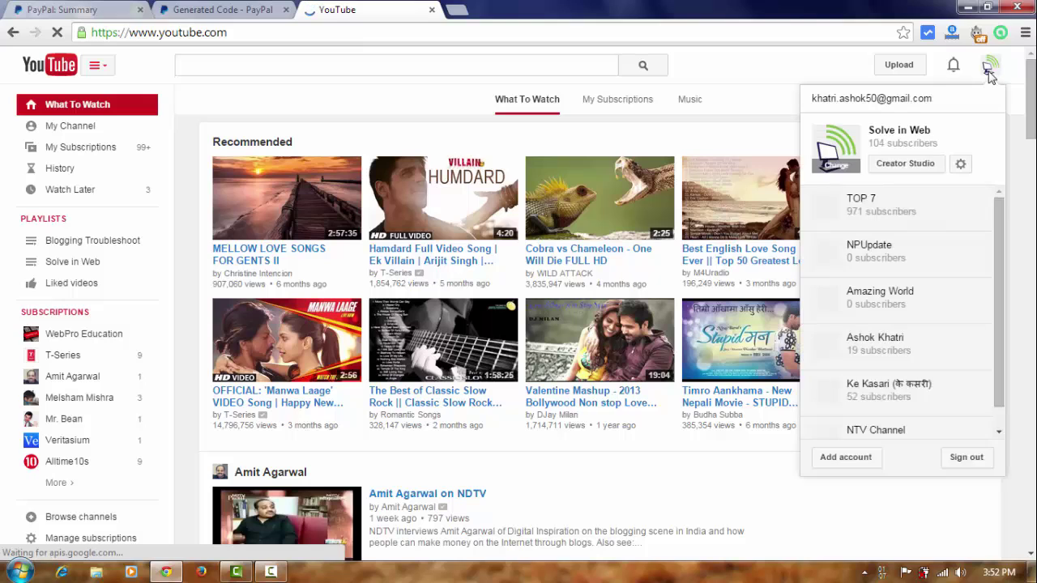
pyautogui.click(913, 168)
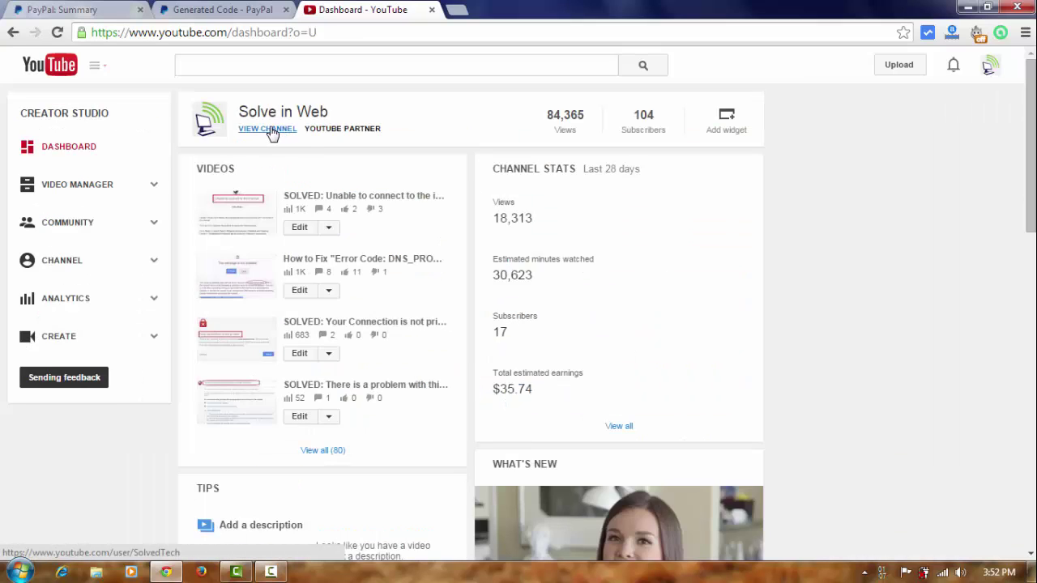
pyautogui.click(269, 129)
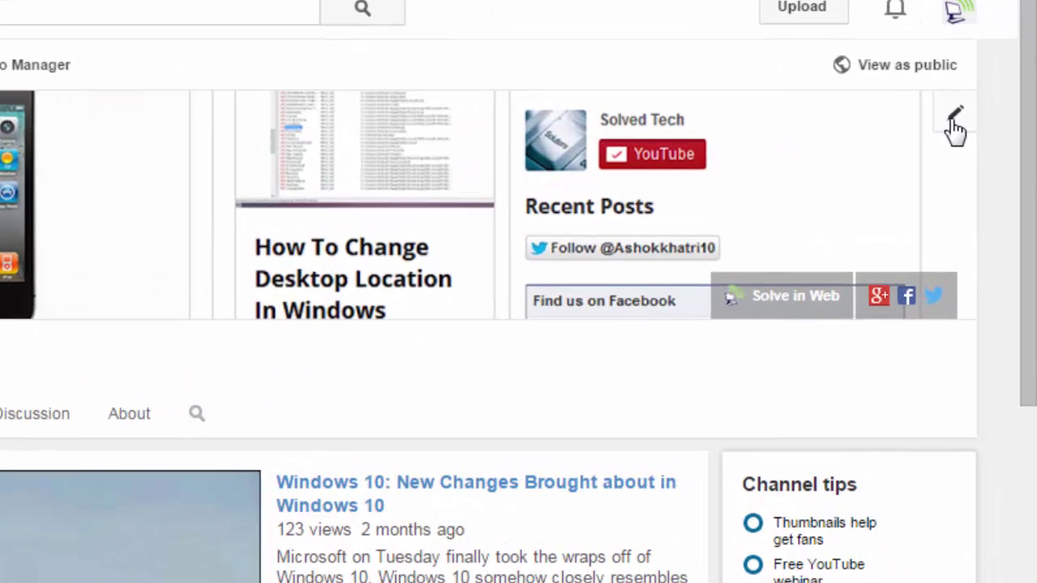
# - Start editing the channel's links and set the number of custom links overlaid on the channel art to 5
pyautogui.click(955, 121)
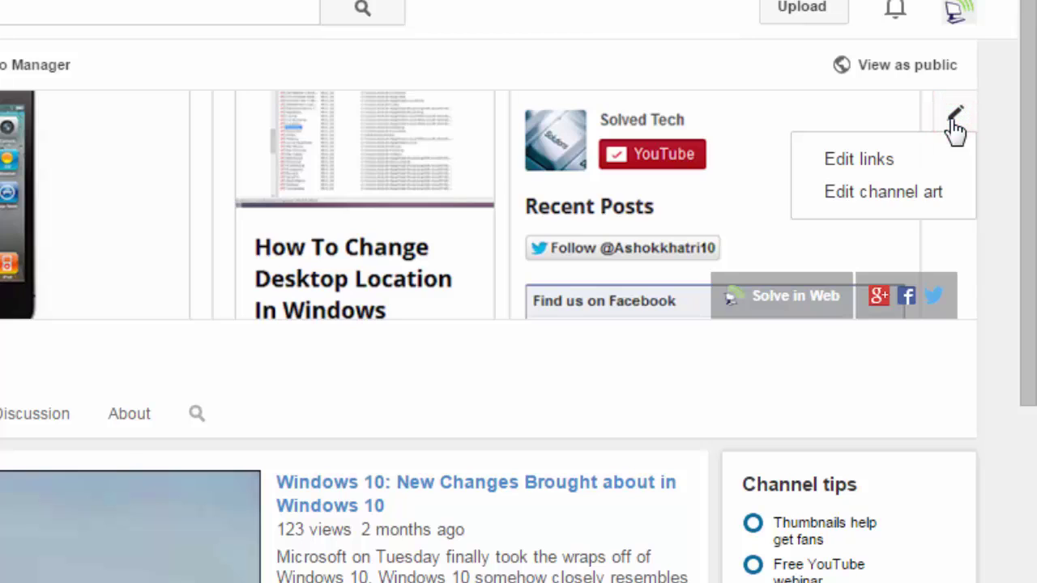
pyautogui.click(847, 165)
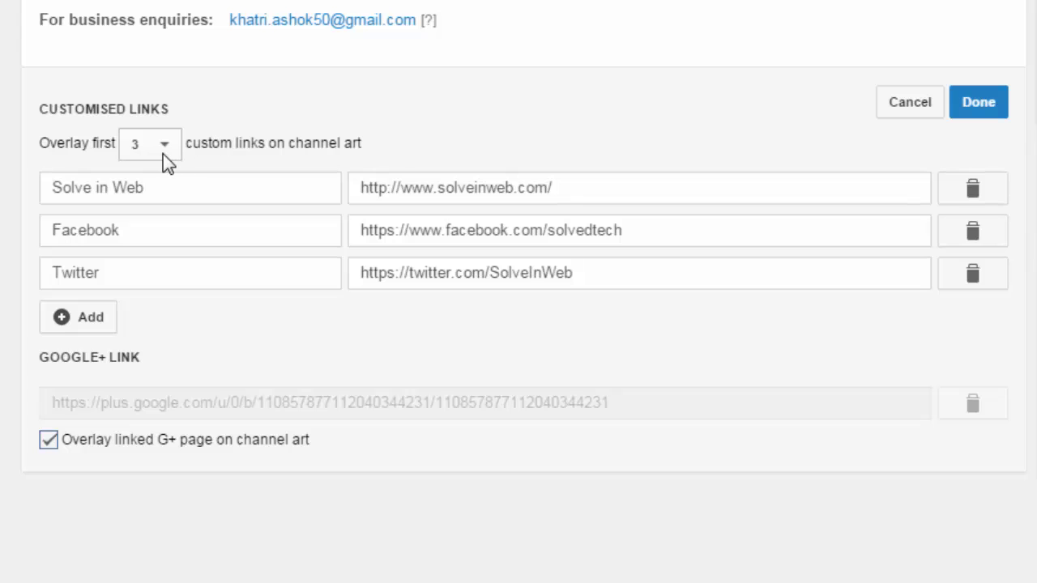
pyautogui.click(163, 152)
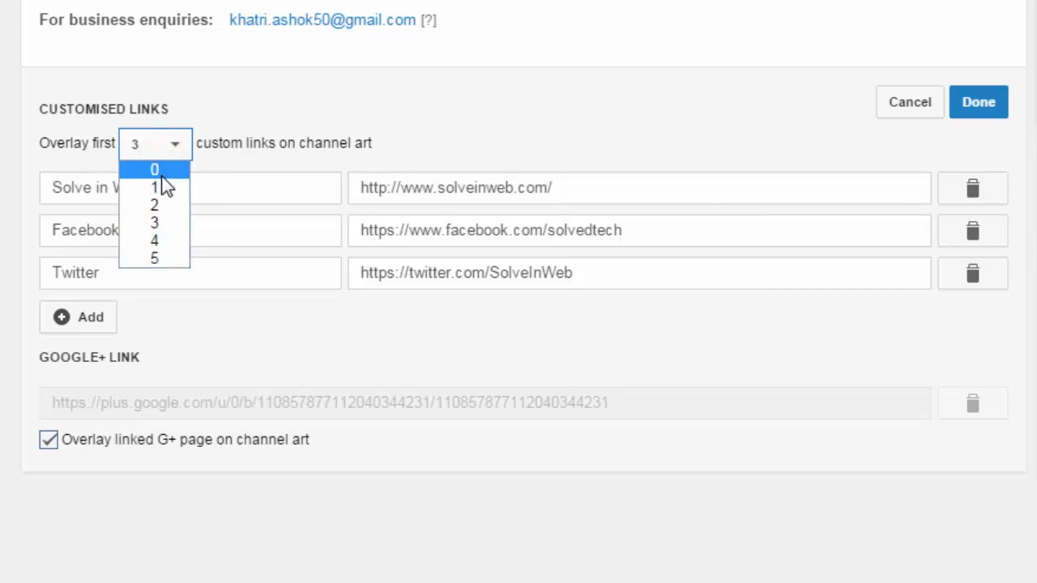
pyautogui.click(154, 257)
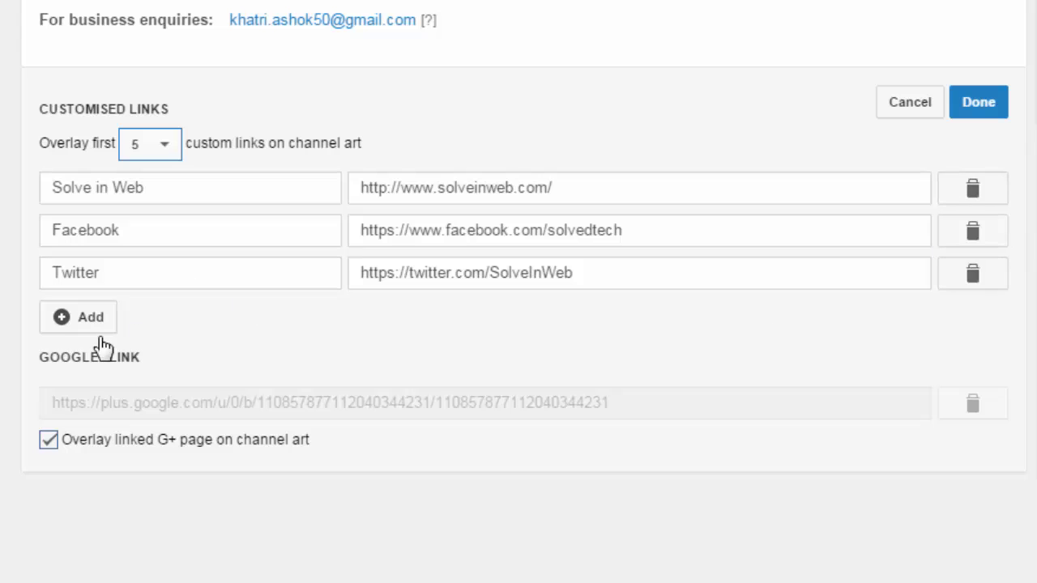
# - Add a custom link titled "Donate" with the copied PayPal donation URL and save the channel links
pyautogui.click(63, 328)
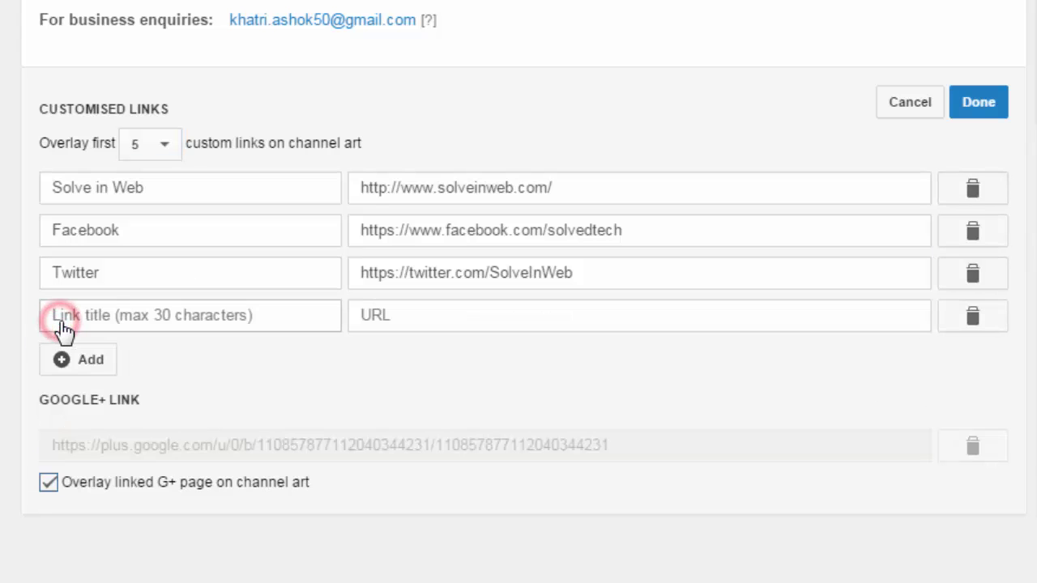
pyautogui.click(112, 317)
pyautogui.write('D')
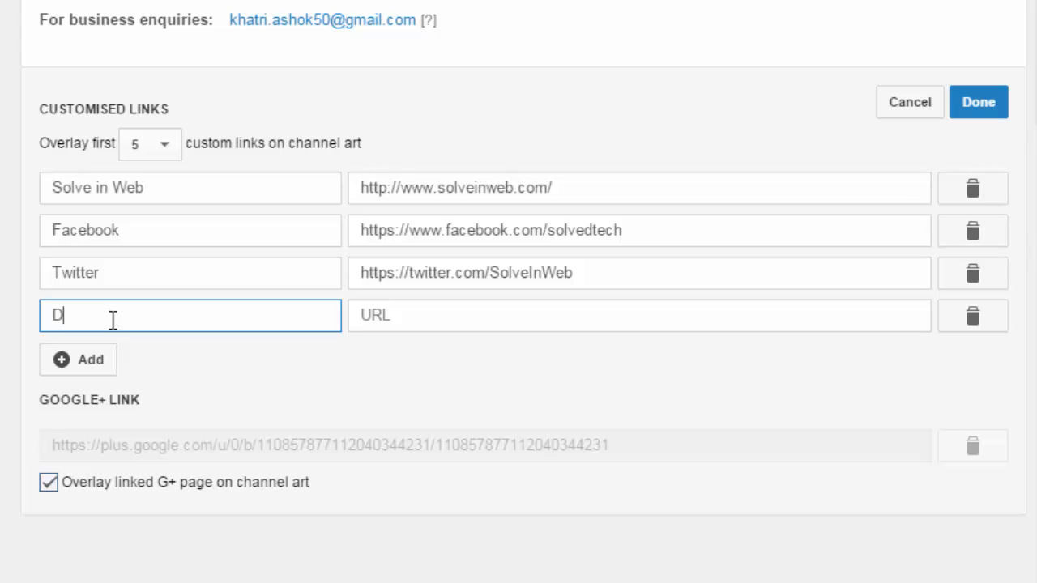
pyautogui.write('onate')
pyautogui.click(418, 316)
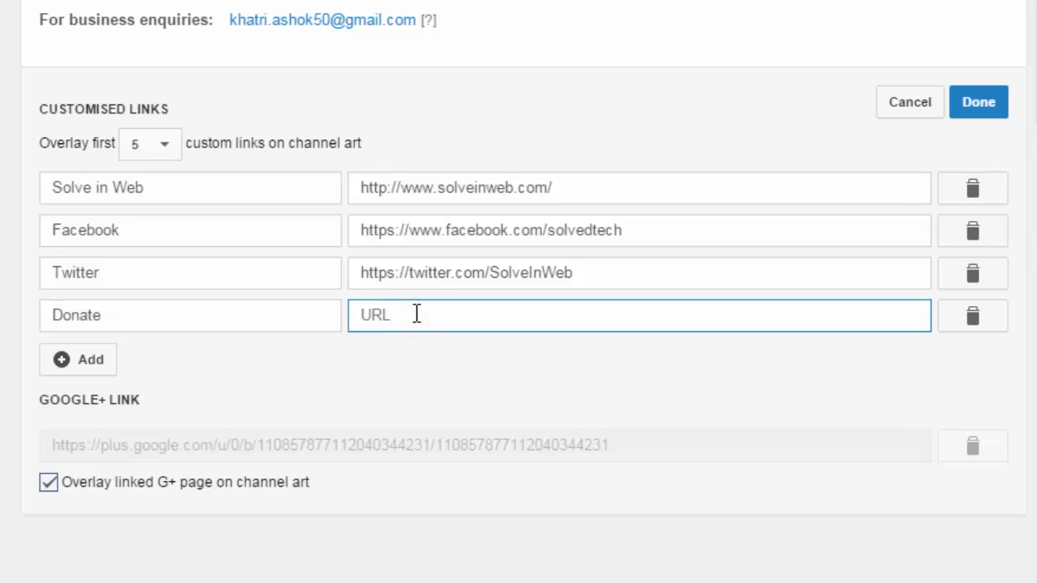
pyautogui.hotkey('ctrl', 'v')
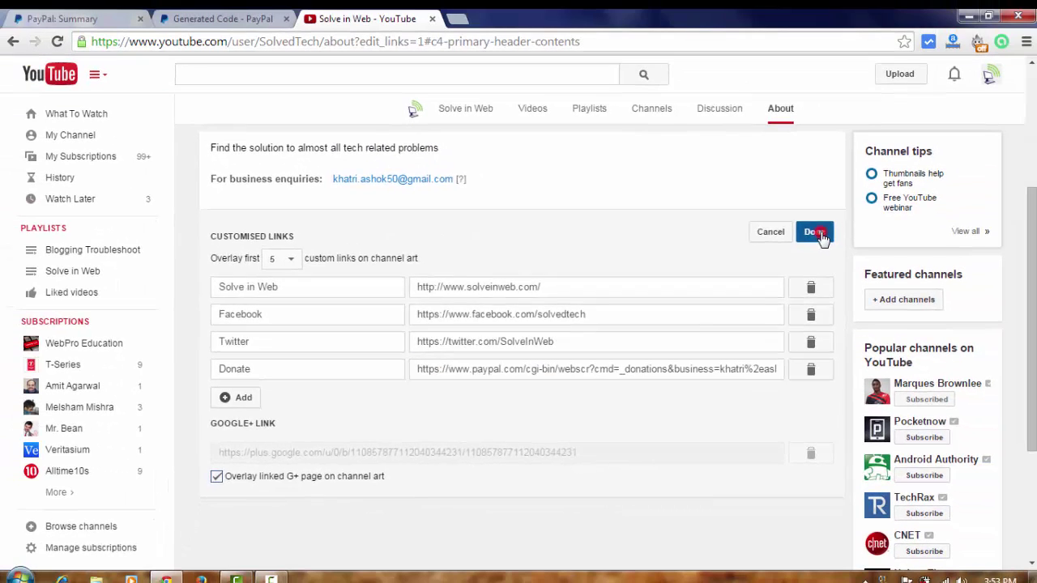
pyautogui.click(973, 106)
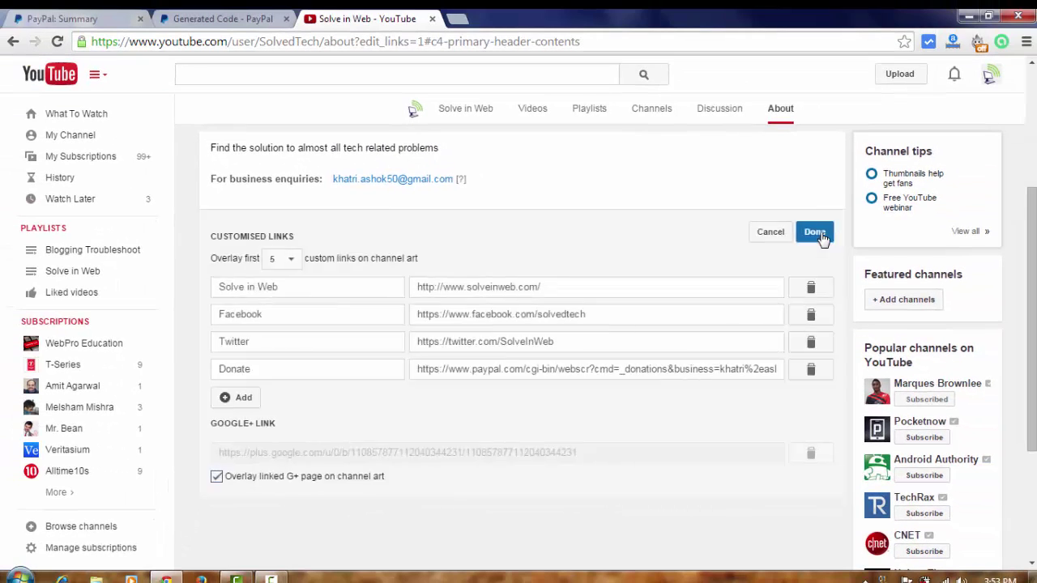
# - Test the Donate link on the channel art by viewing its PayPal donation page, and return to the YouTube channel
pyautogui.scroll(1, 1025, 275)
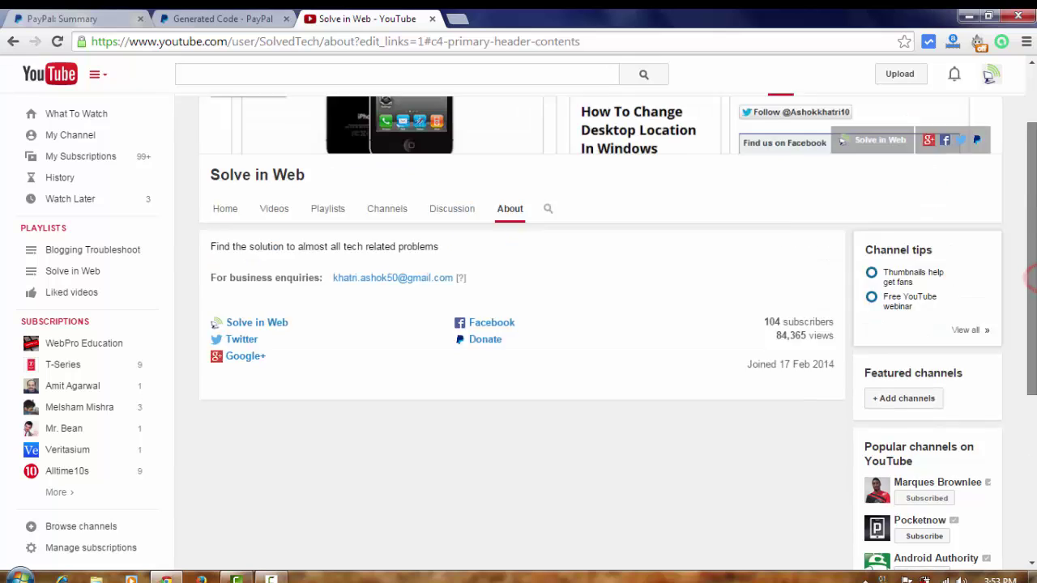
pyautogui.scroll(1, 1025, 275)
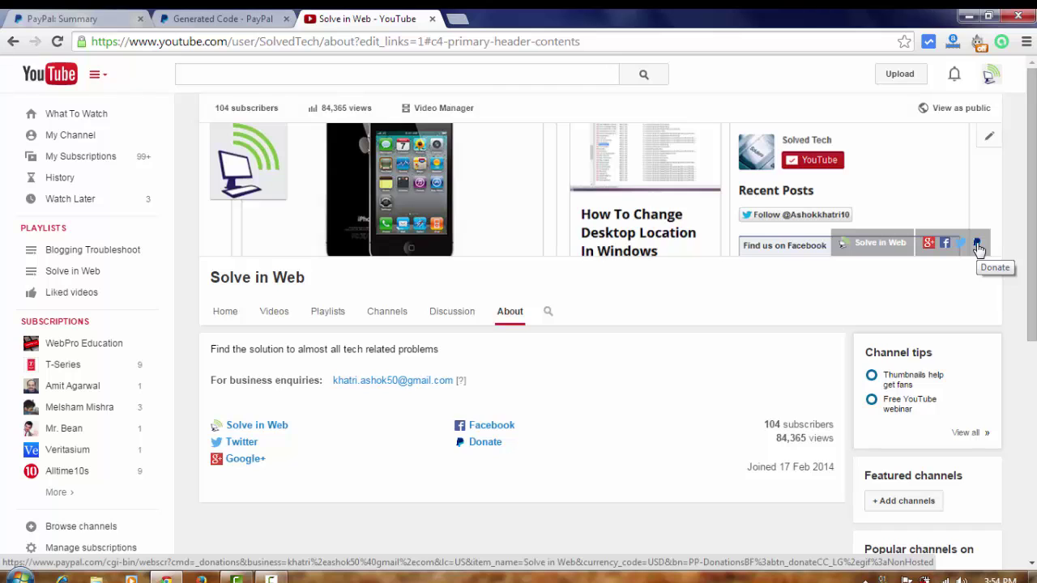
pyautogui.click(977, 245)
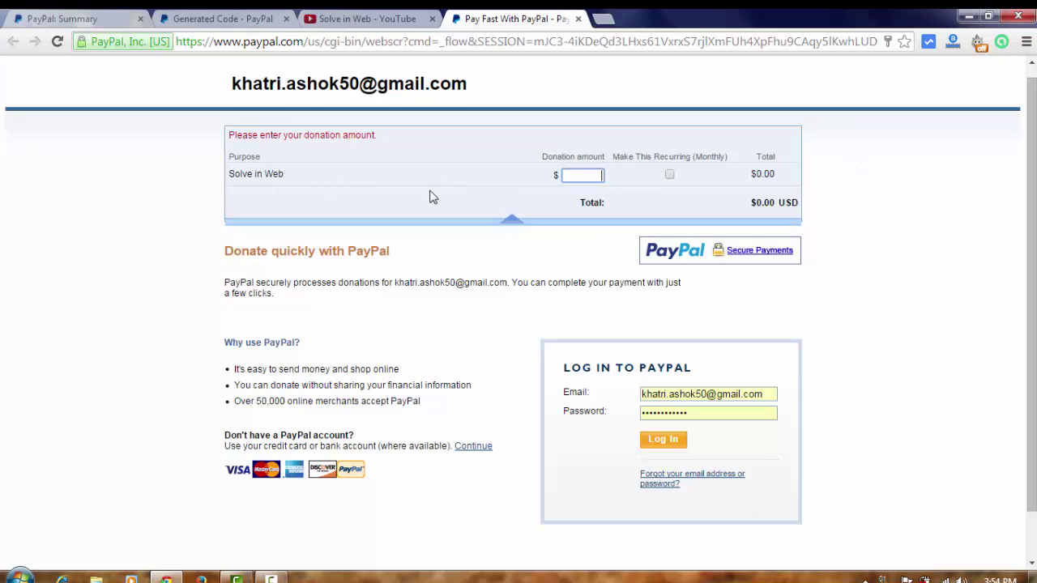
pyautogui.moveTo(1032, 276)
pyautogui.mouseDown()
pyautogui.moveTo(1030, 296)
pyautogui.moveTo(1027, 270)
pyautogui.mouseUp()
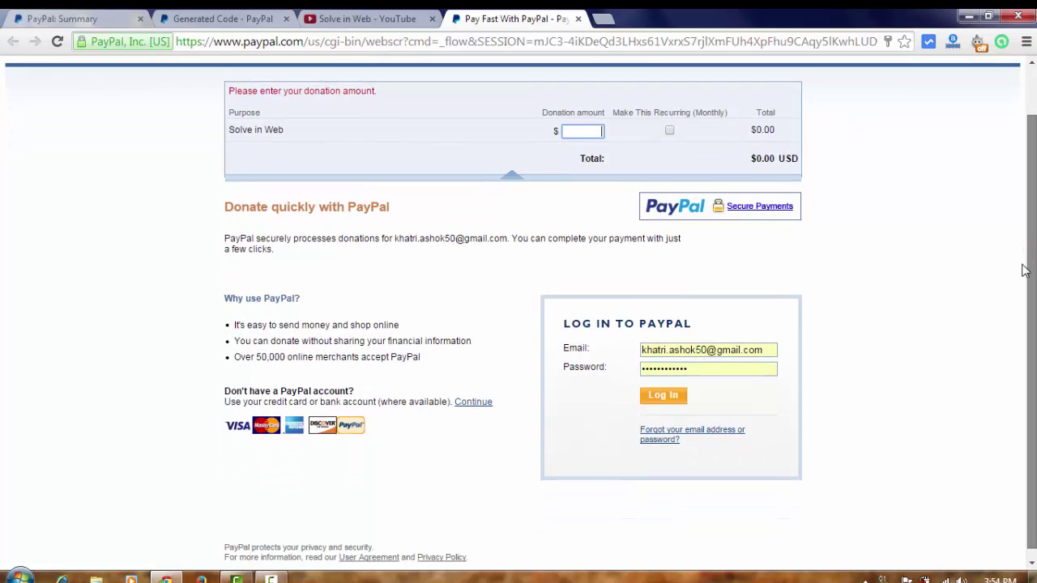
pyautogui.click(356, 18)
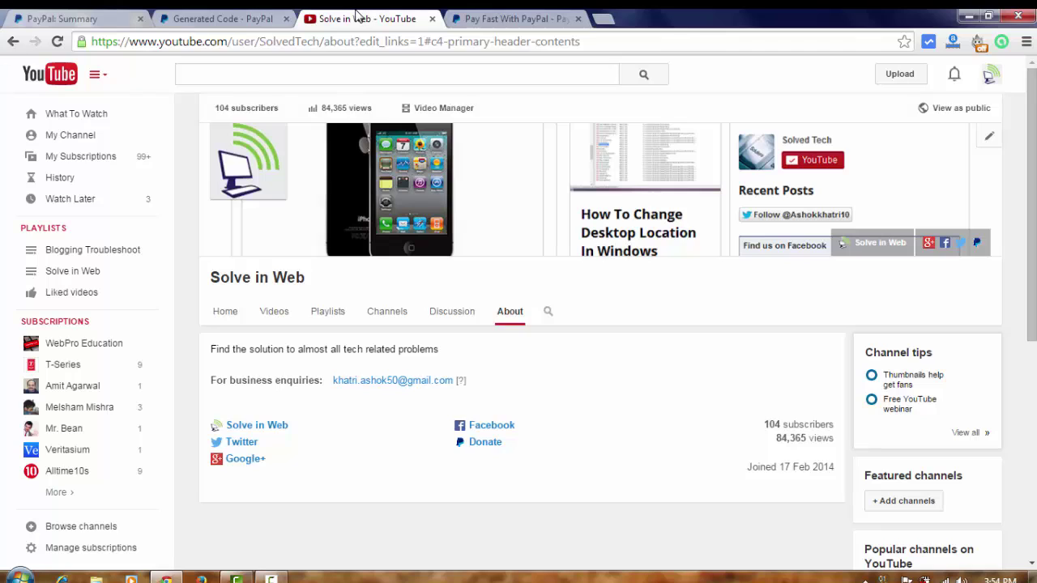